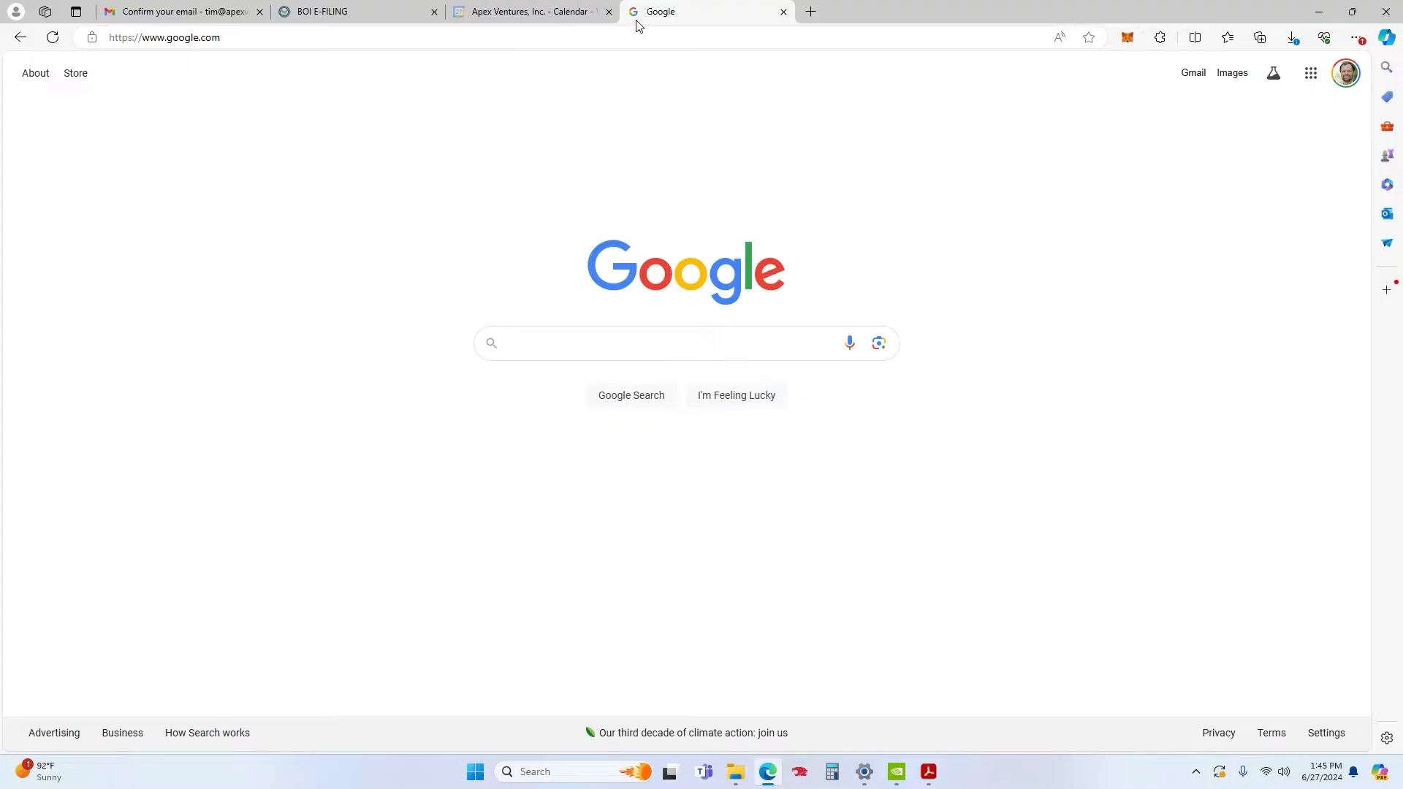
Step: Search Google for 'corporate transparency act' and open FinCEN's Beneficial Ownership Information result
type("corp")
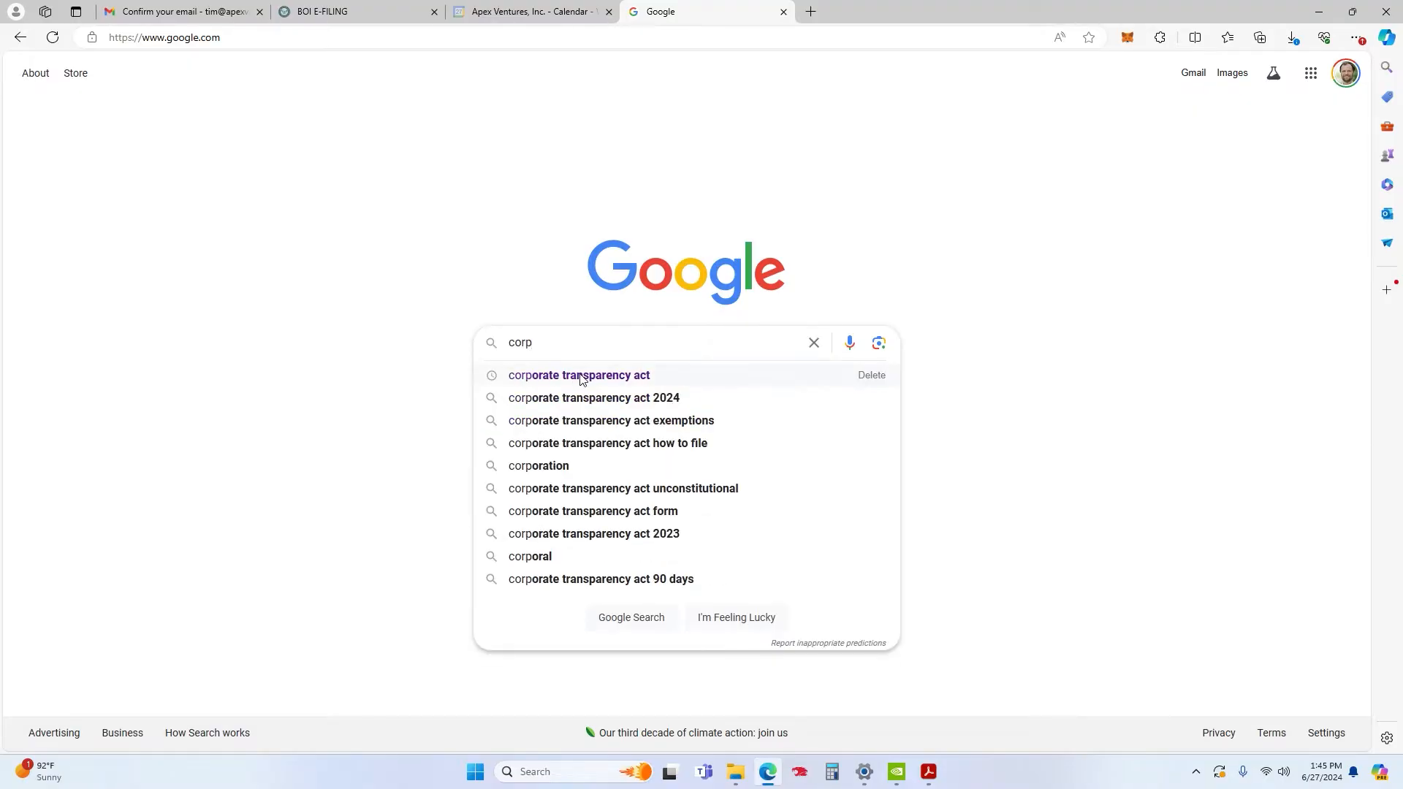
left_click(584, 372)
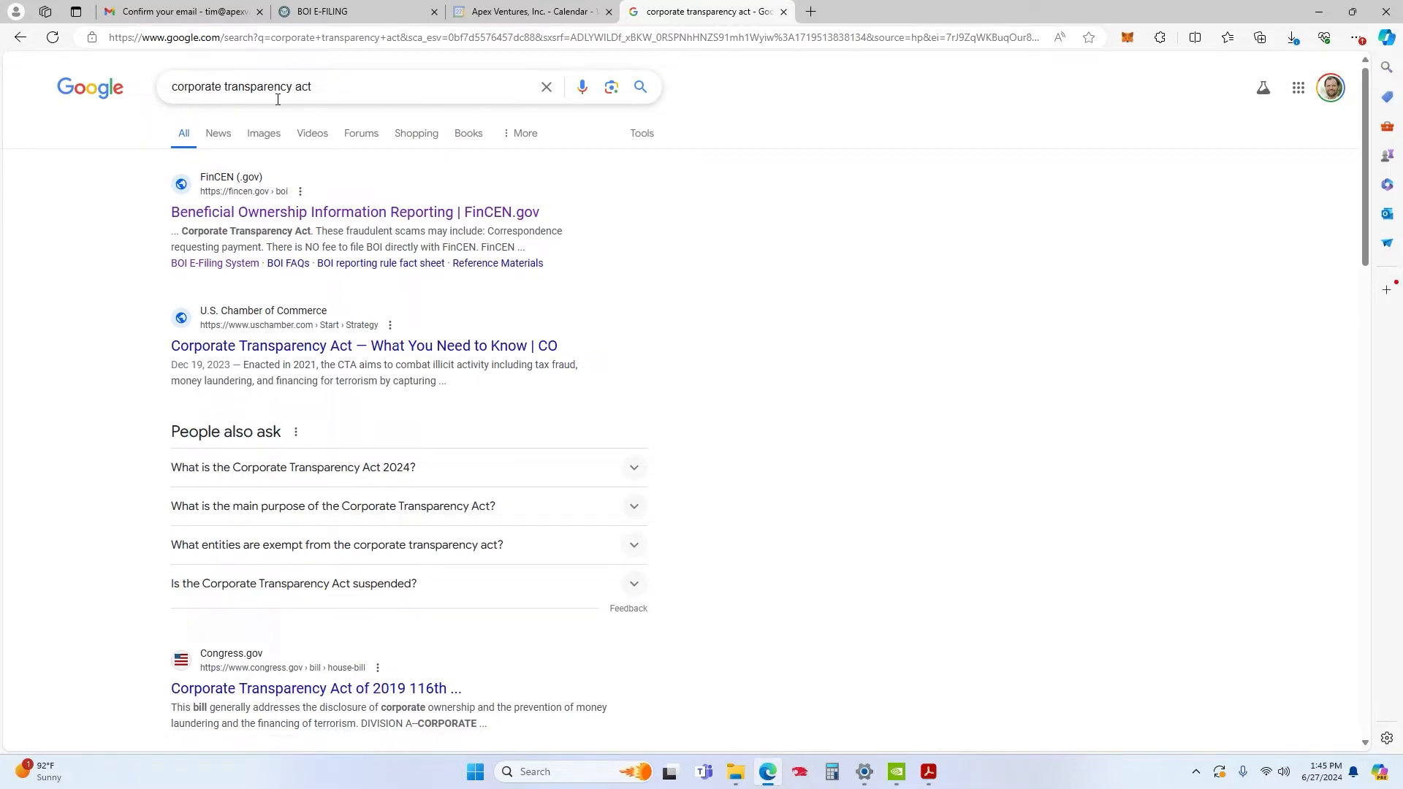
left_click(266, 220)
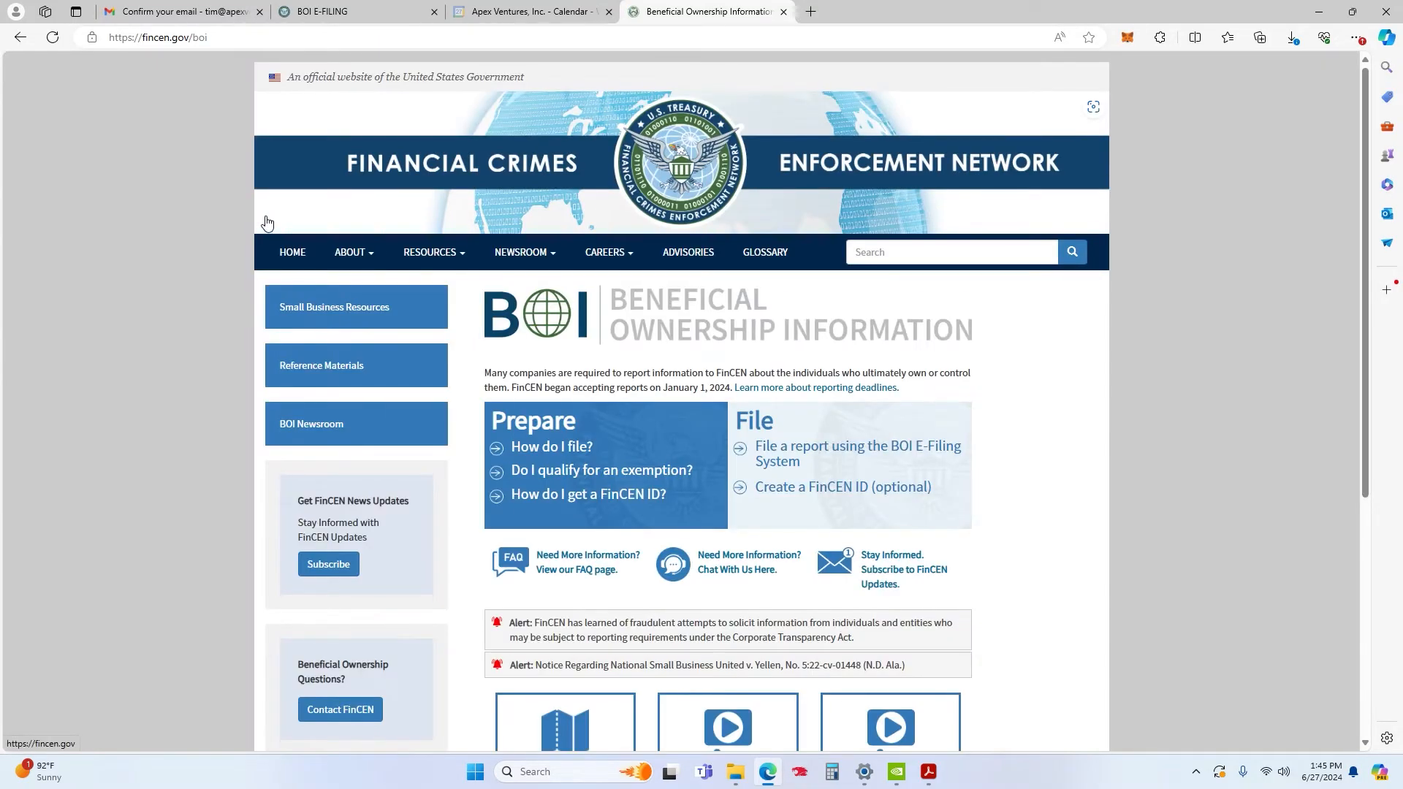
Step: Scroll down fincen.gov/boi to review the options for filing a report and creating a FinCEN ID
scroll(801, 474, "down", 1)
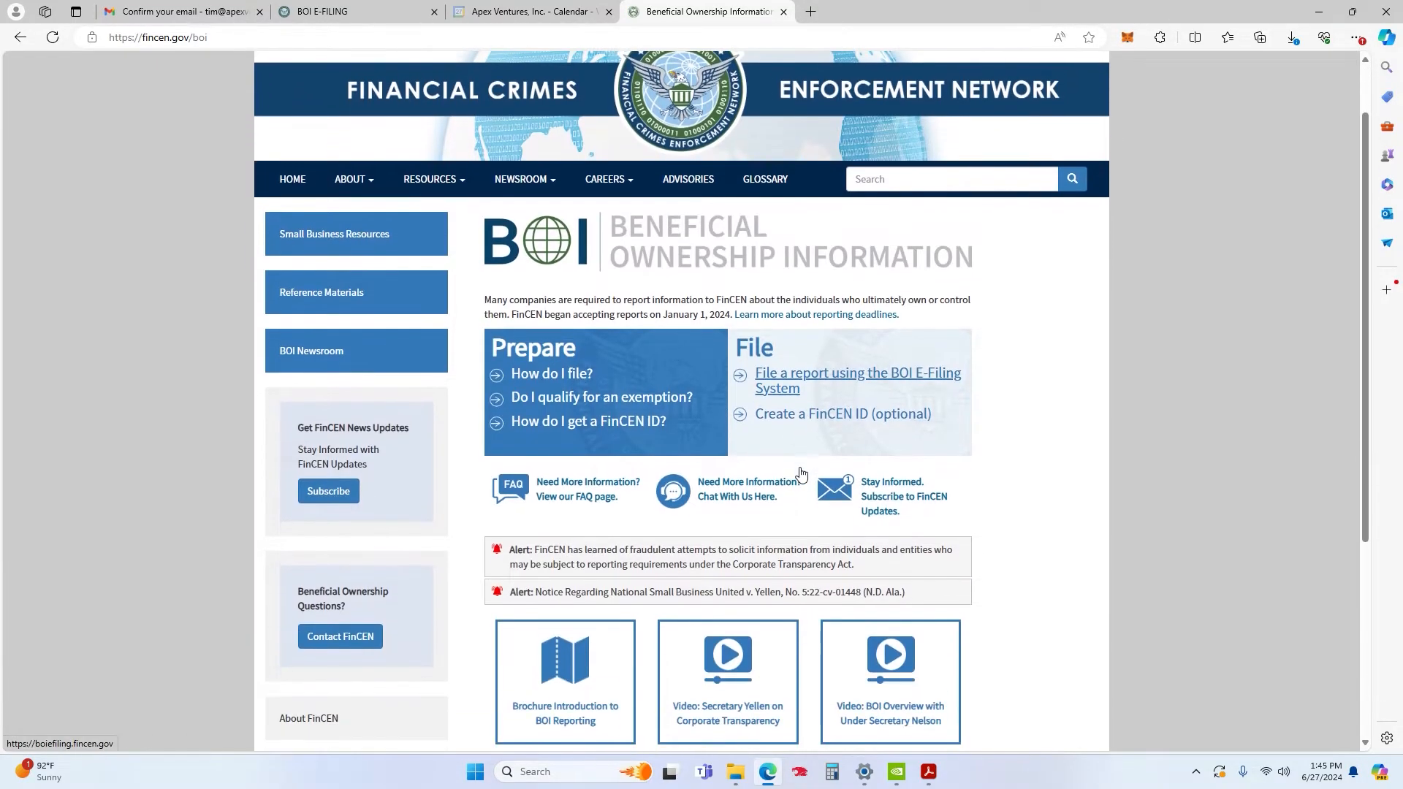
scroll(792, 452, "down", 2)
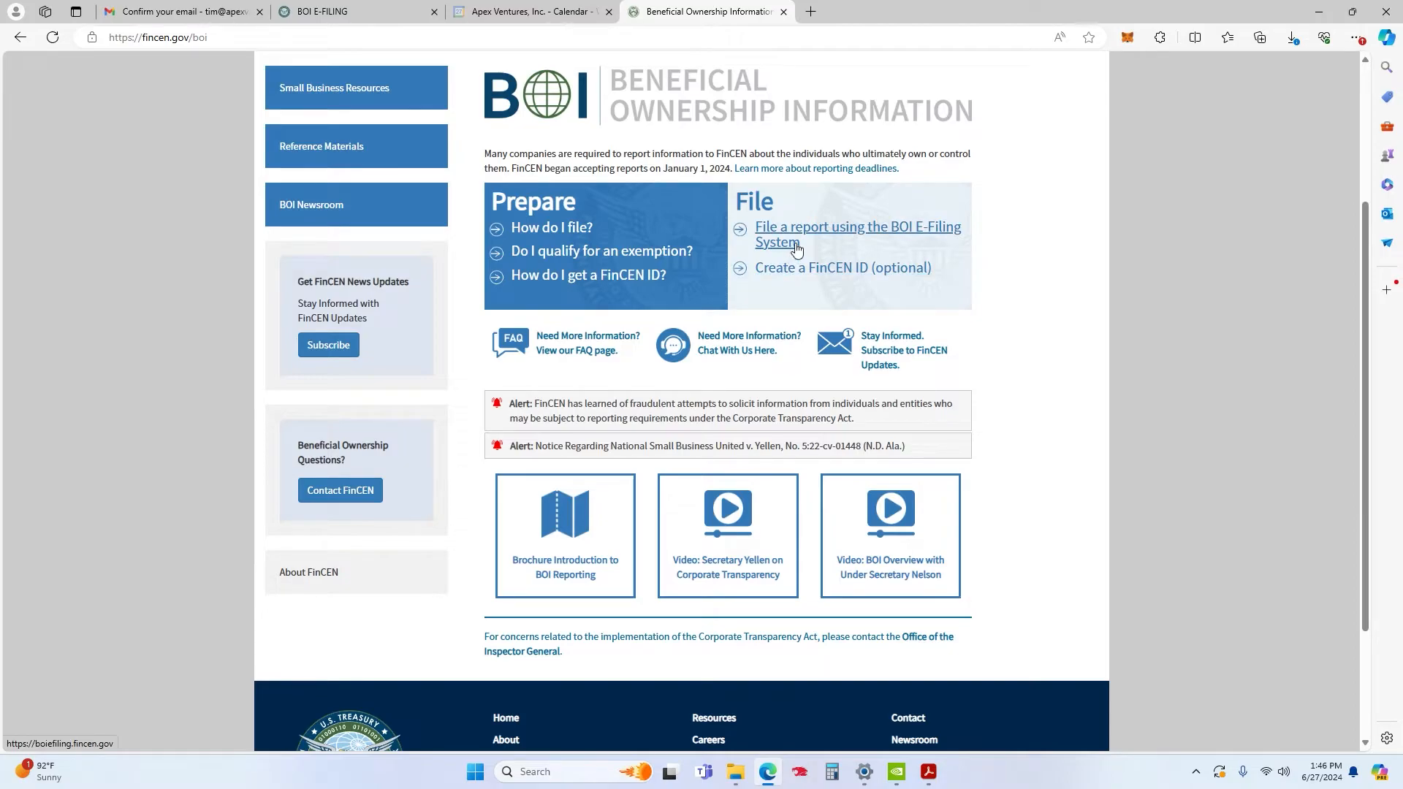
Step: In BOI E-Filing, choose to prepare and submit a BOIR online, accepting the system warning
left_click(795, 247)
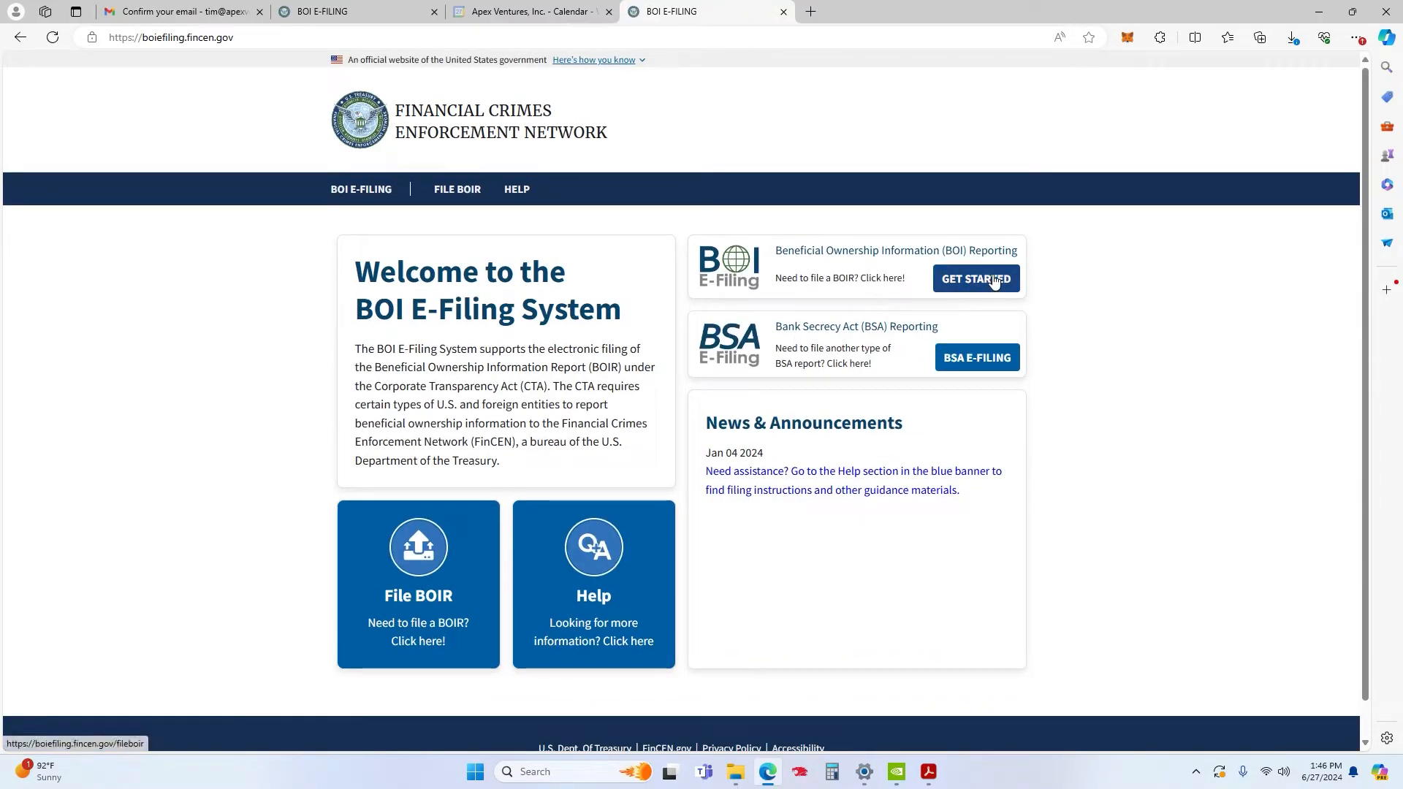
left_click(994, 281)
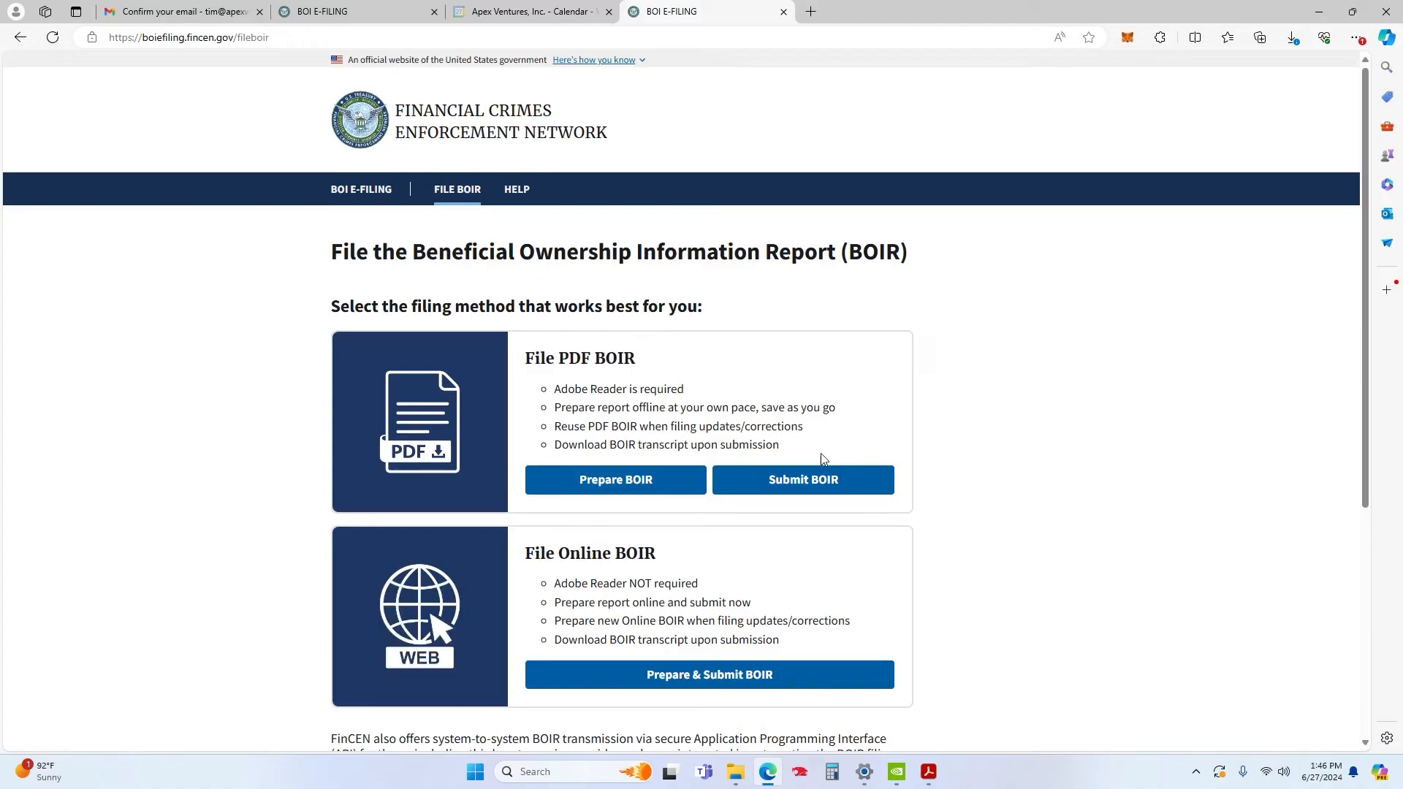
scroll(825, 449, "down", 3)
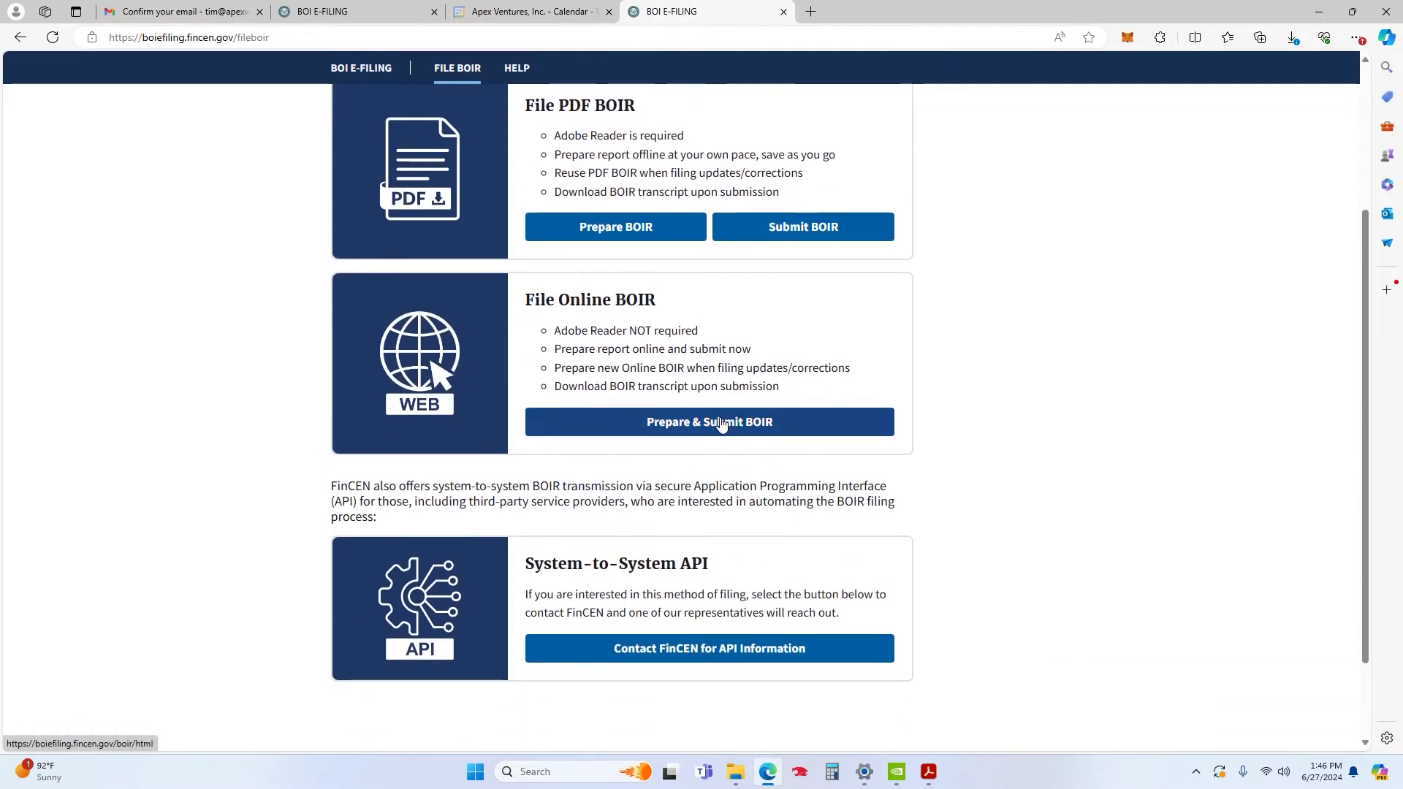
left_click(641, 422)
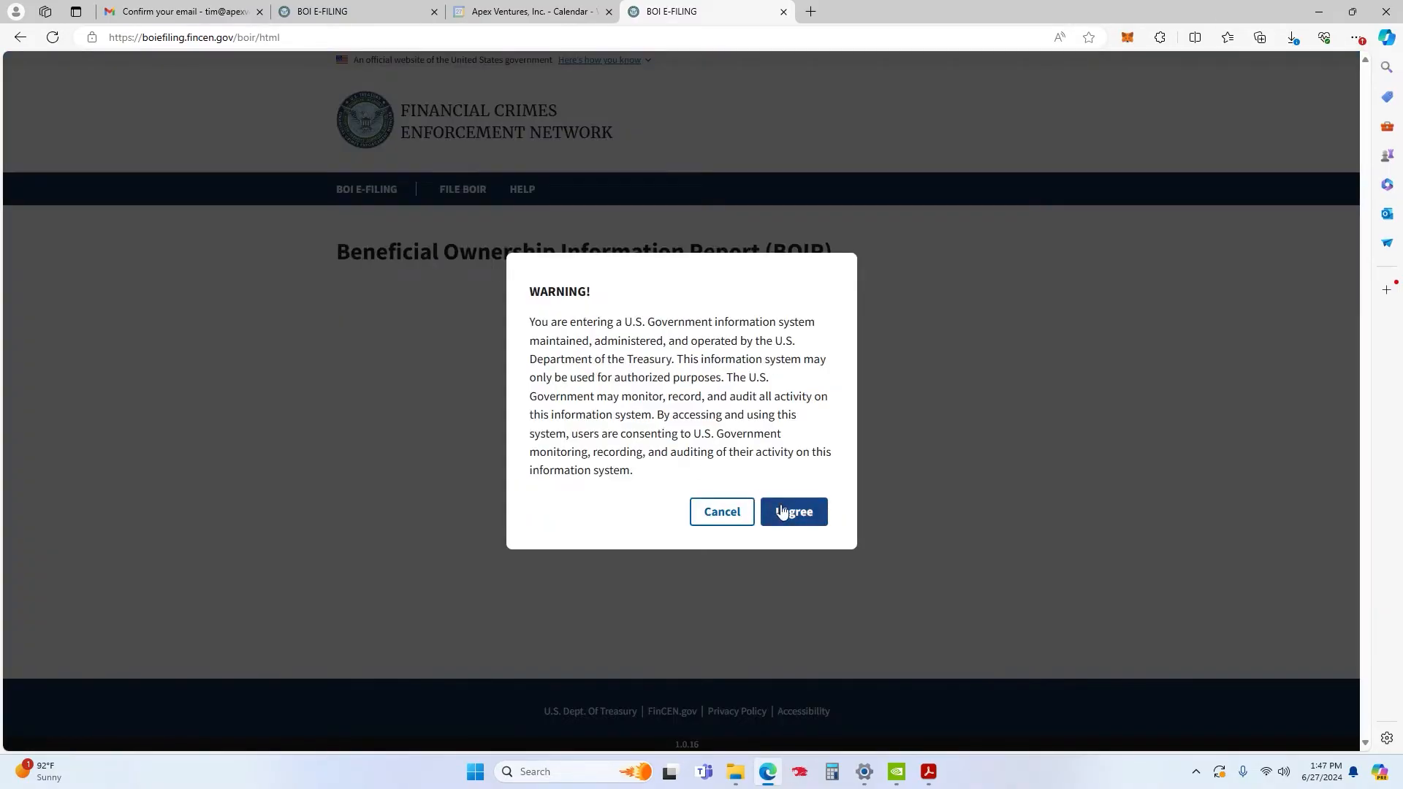
left_click(799, 524)
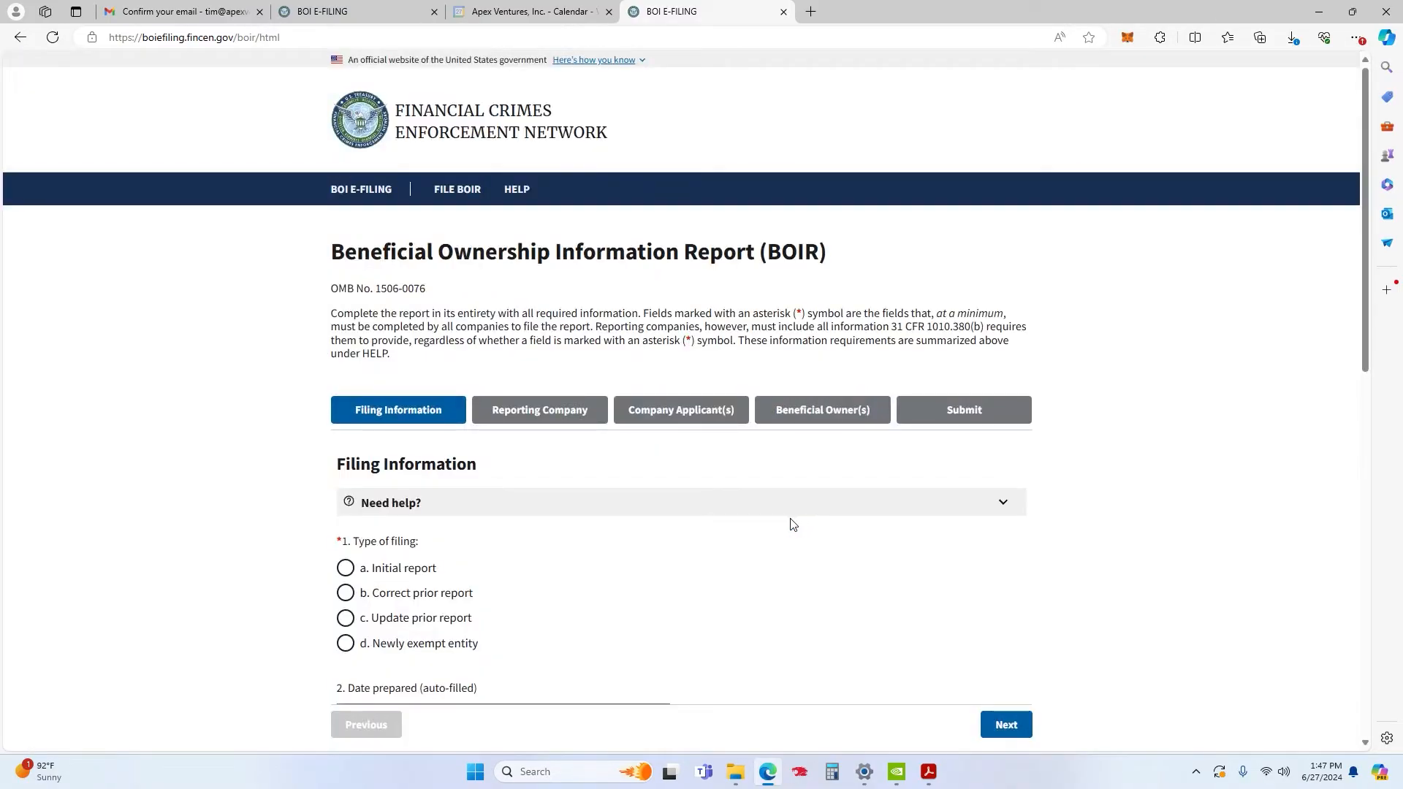
Step: Mark the filing as 'a. Initial report' and continue to Part I Reporting Company Information
scroll(620, 492, "down", 4)
scroll(723, 435, "up", 1)
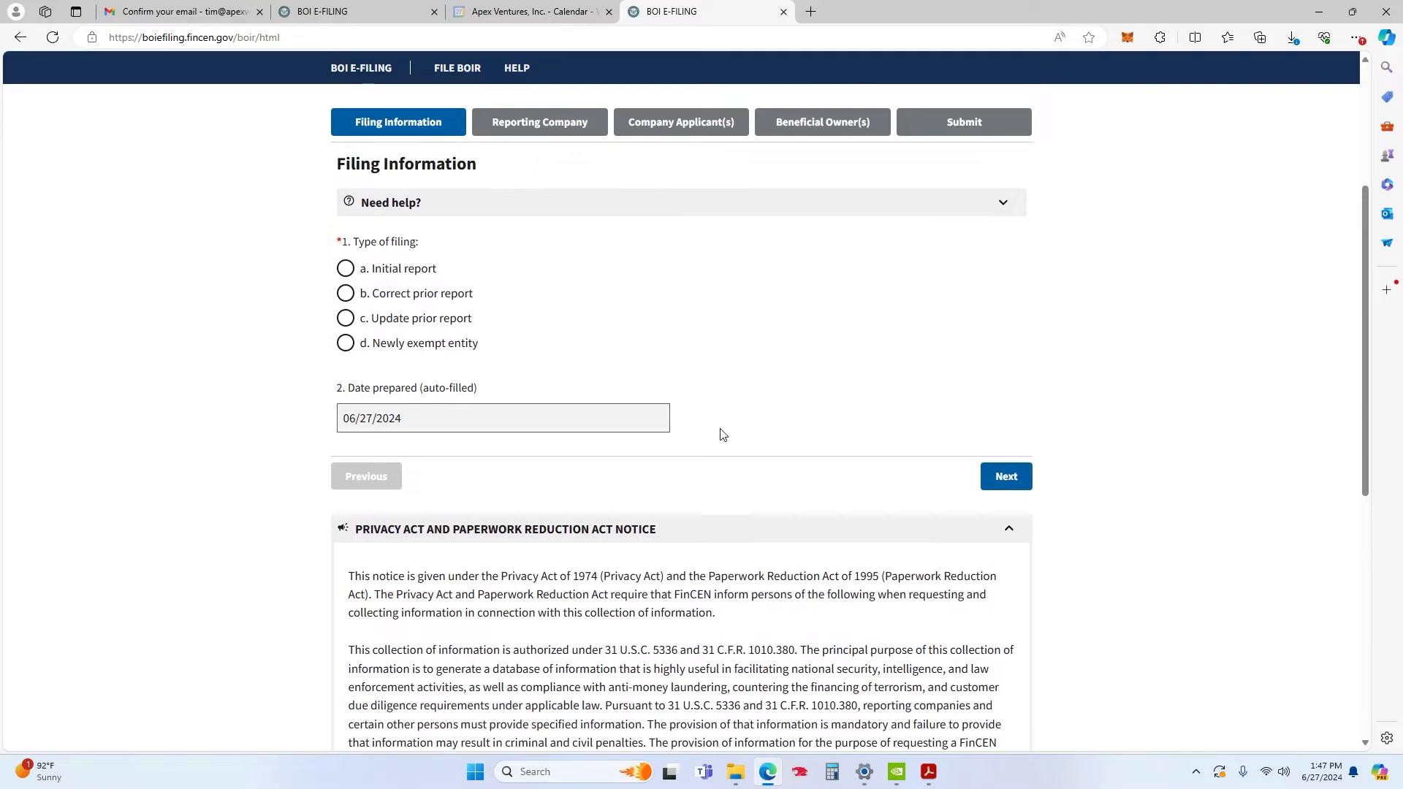
left_click(348, 315)
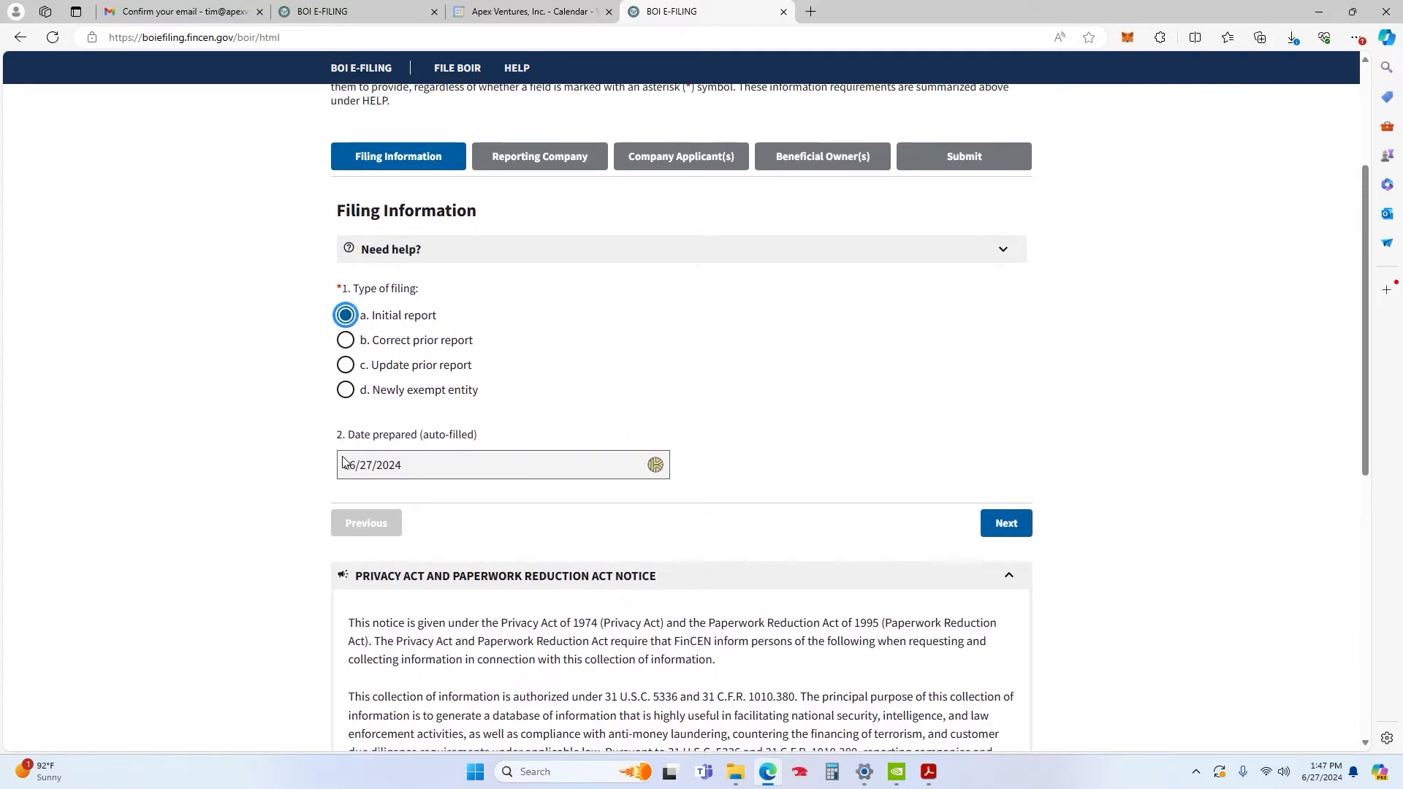
left_click(1005, 523)
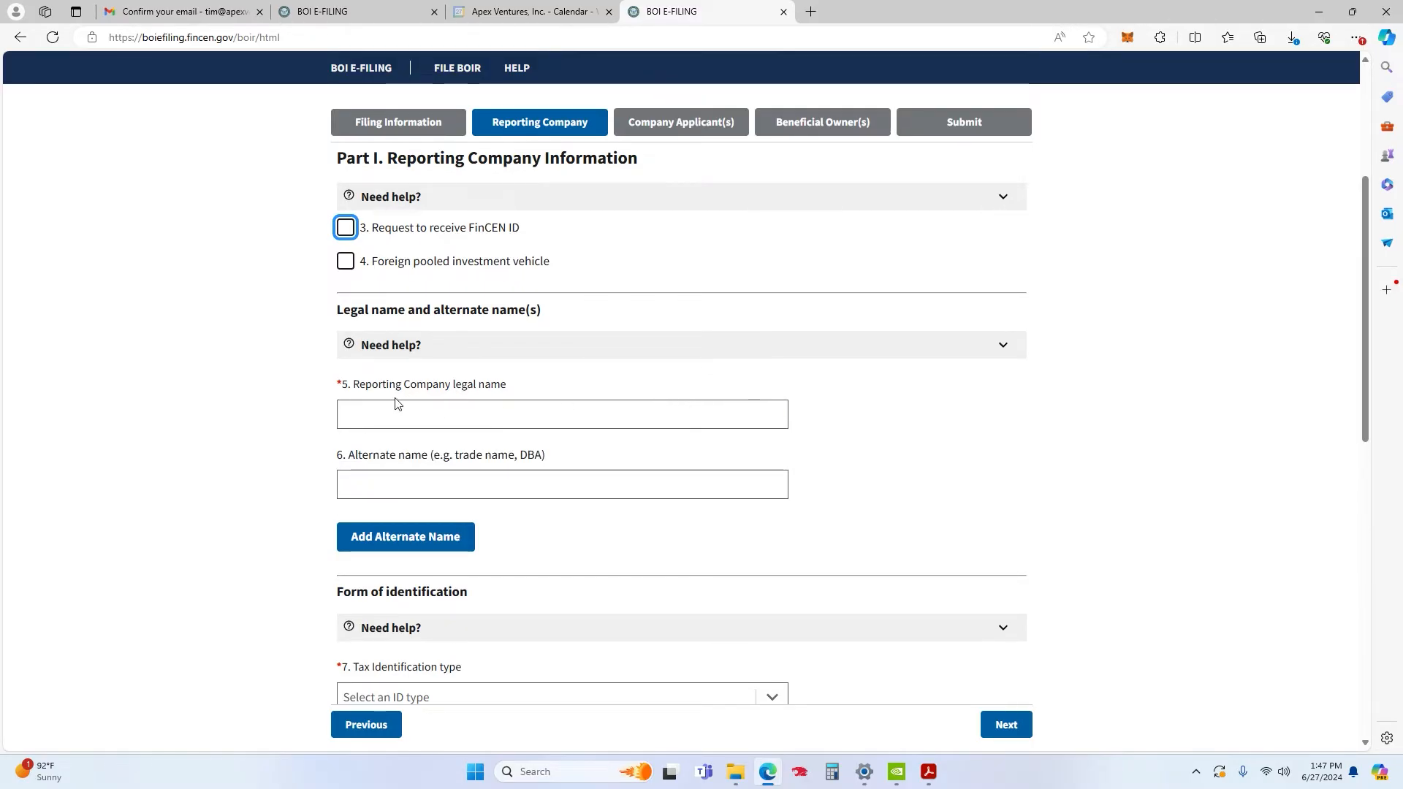
scroll(533, 463, "down", 4)
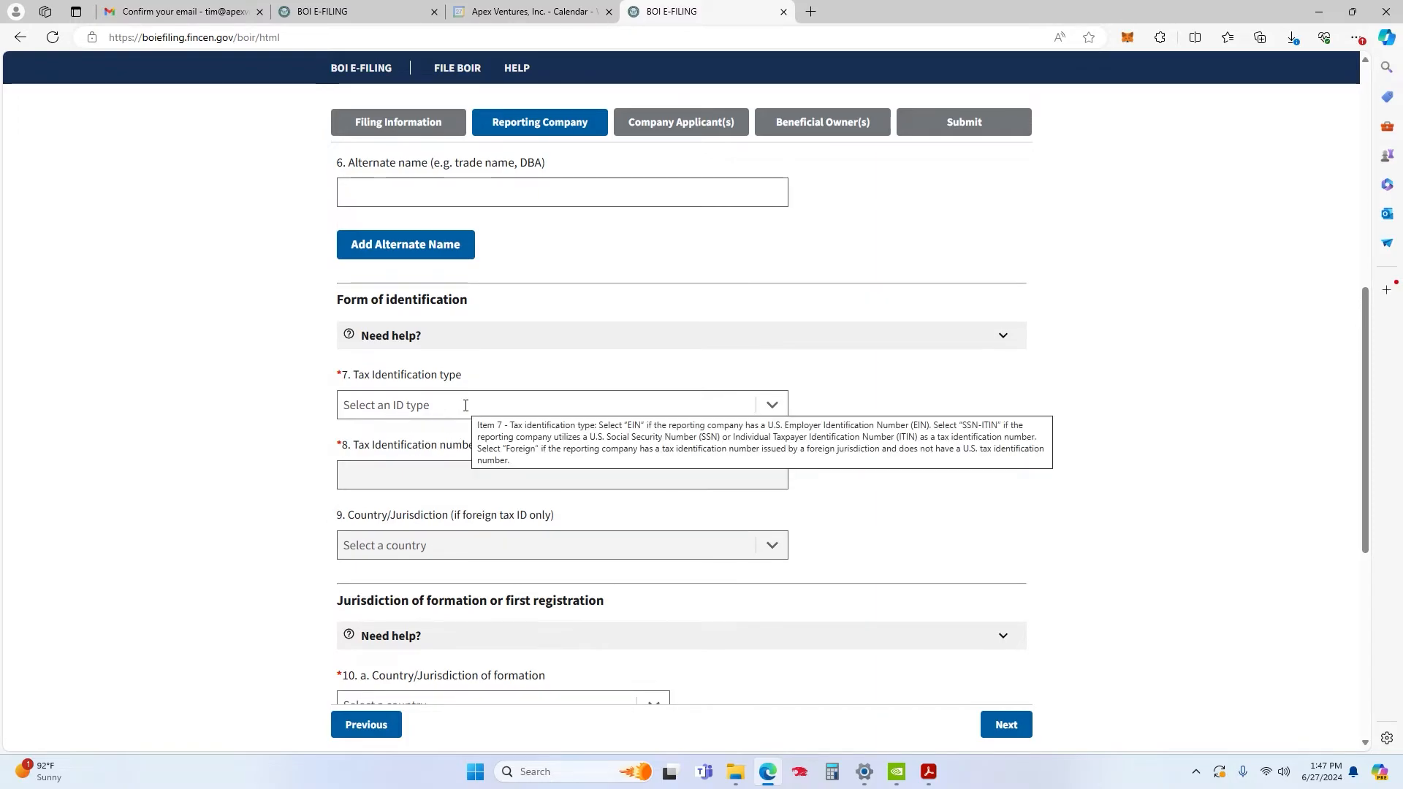
scroll(475, 408, "down", 6)
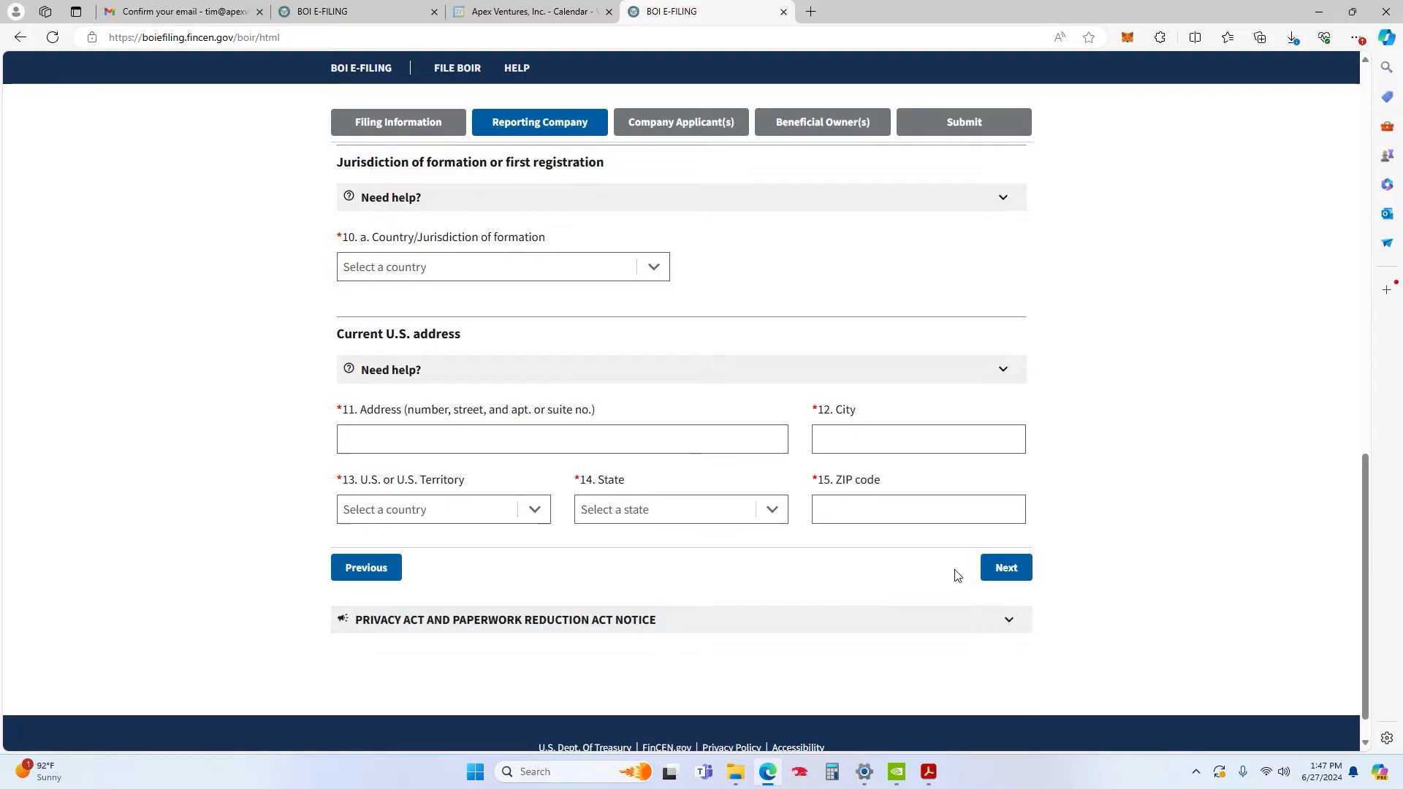
Step: In the Acrobat BOI report, jump to Part I and view the Tax Identification type choices, leaving it empty
left_click(928, 772)
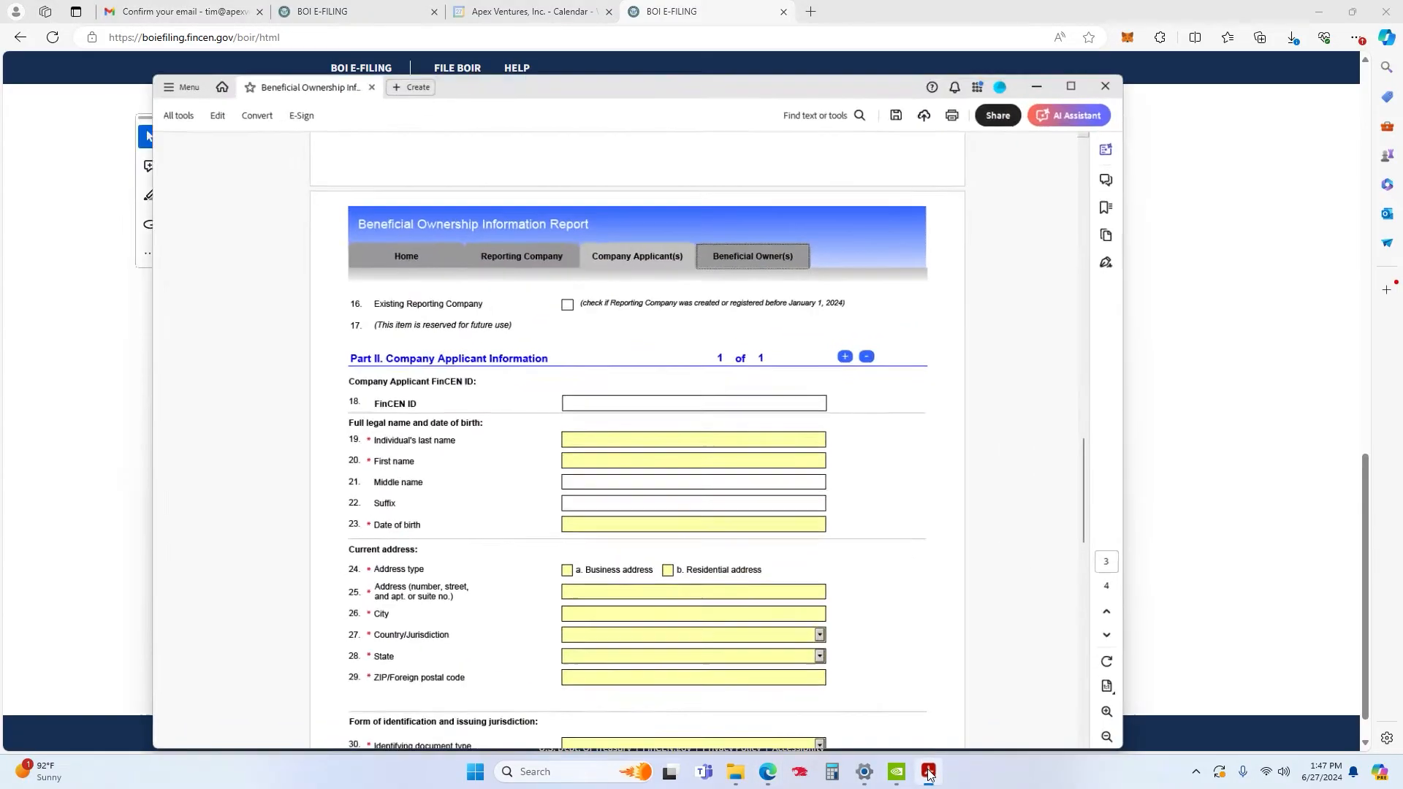
scroll(672, 533, "down", 2)
scroll(677, 538, "up", 4)
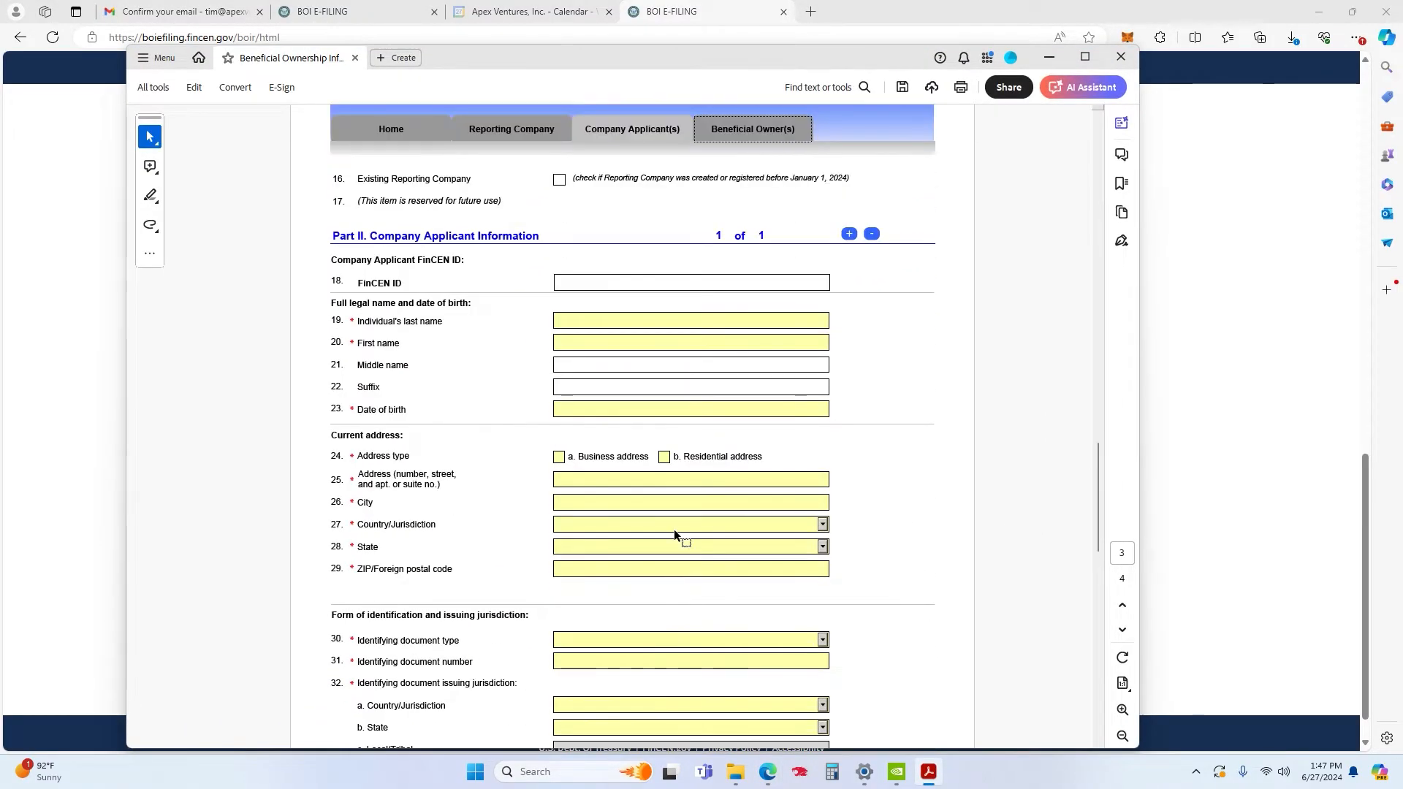
left_click(497, 311)
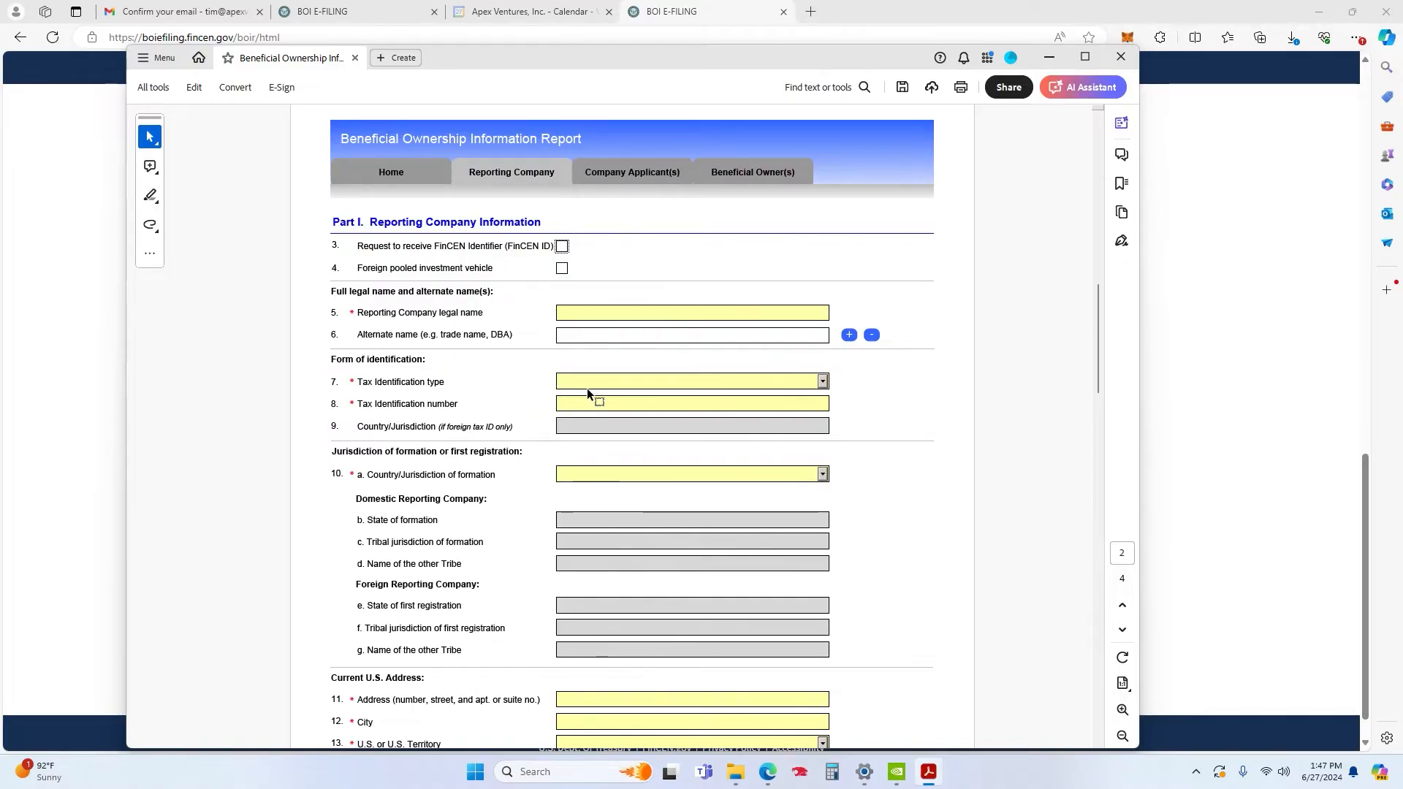
left_click(588, 382)
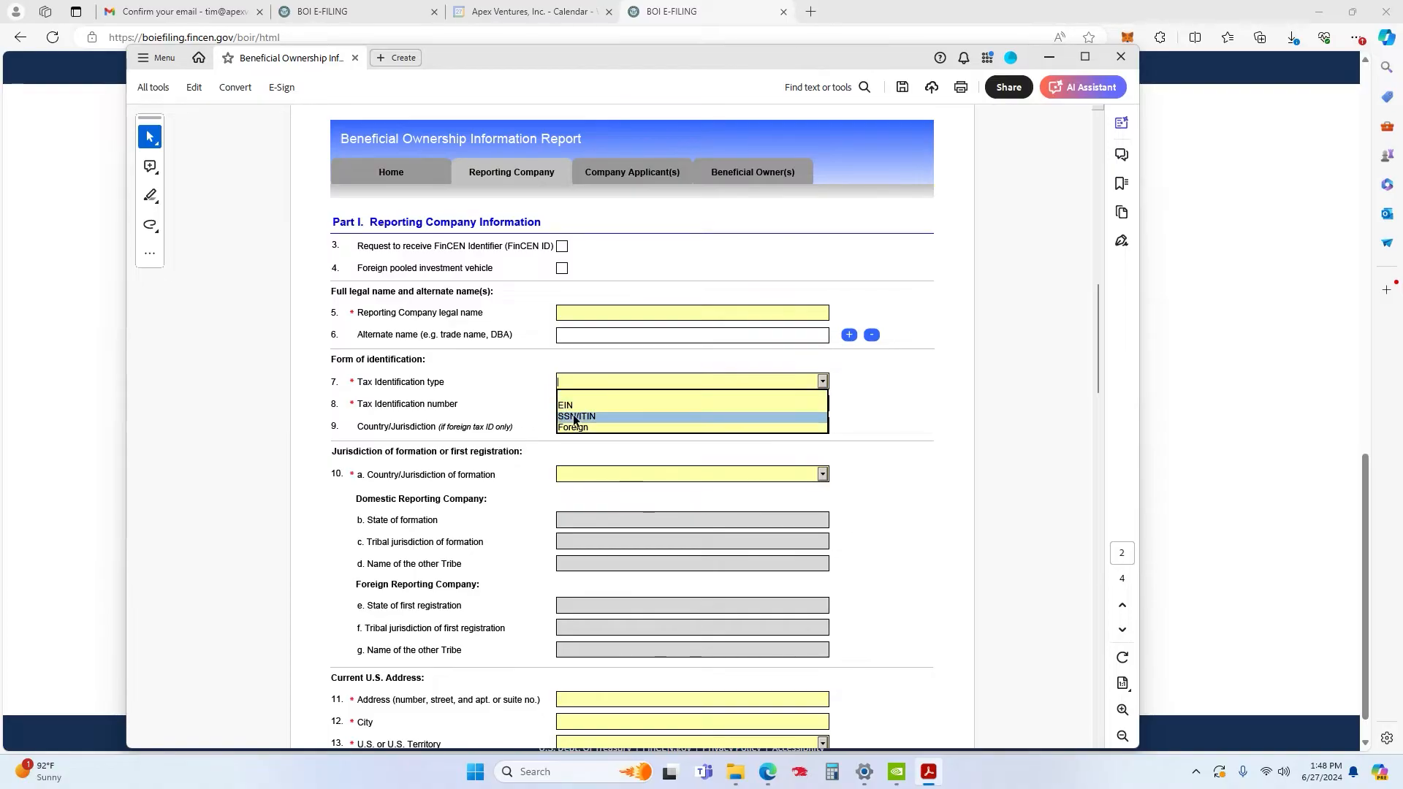
left_click(417, 404)
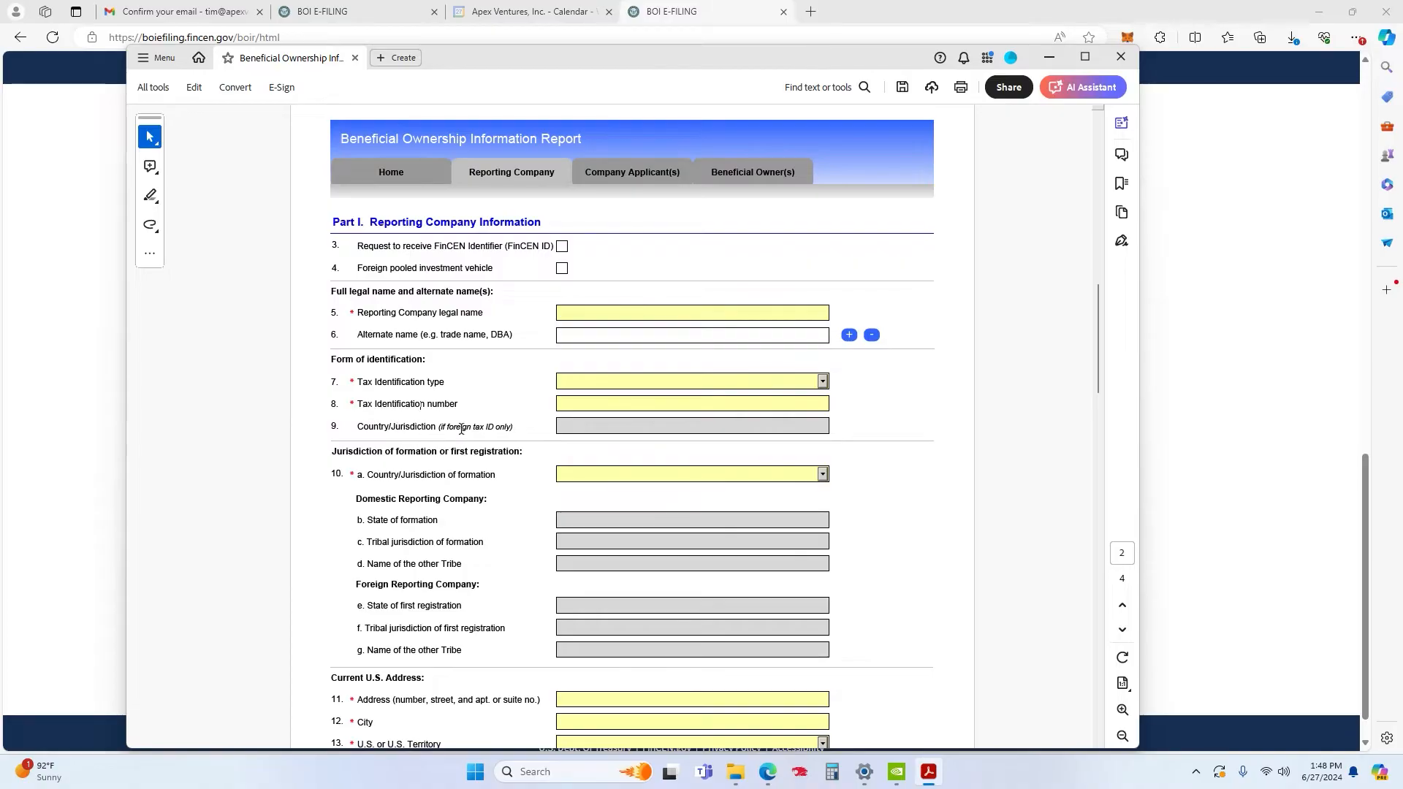
Step: Scroll through Part II Company Applicant fields, reading the FinCEN ID help tip, down to Part III
scroll(564, 425, "down", 2)
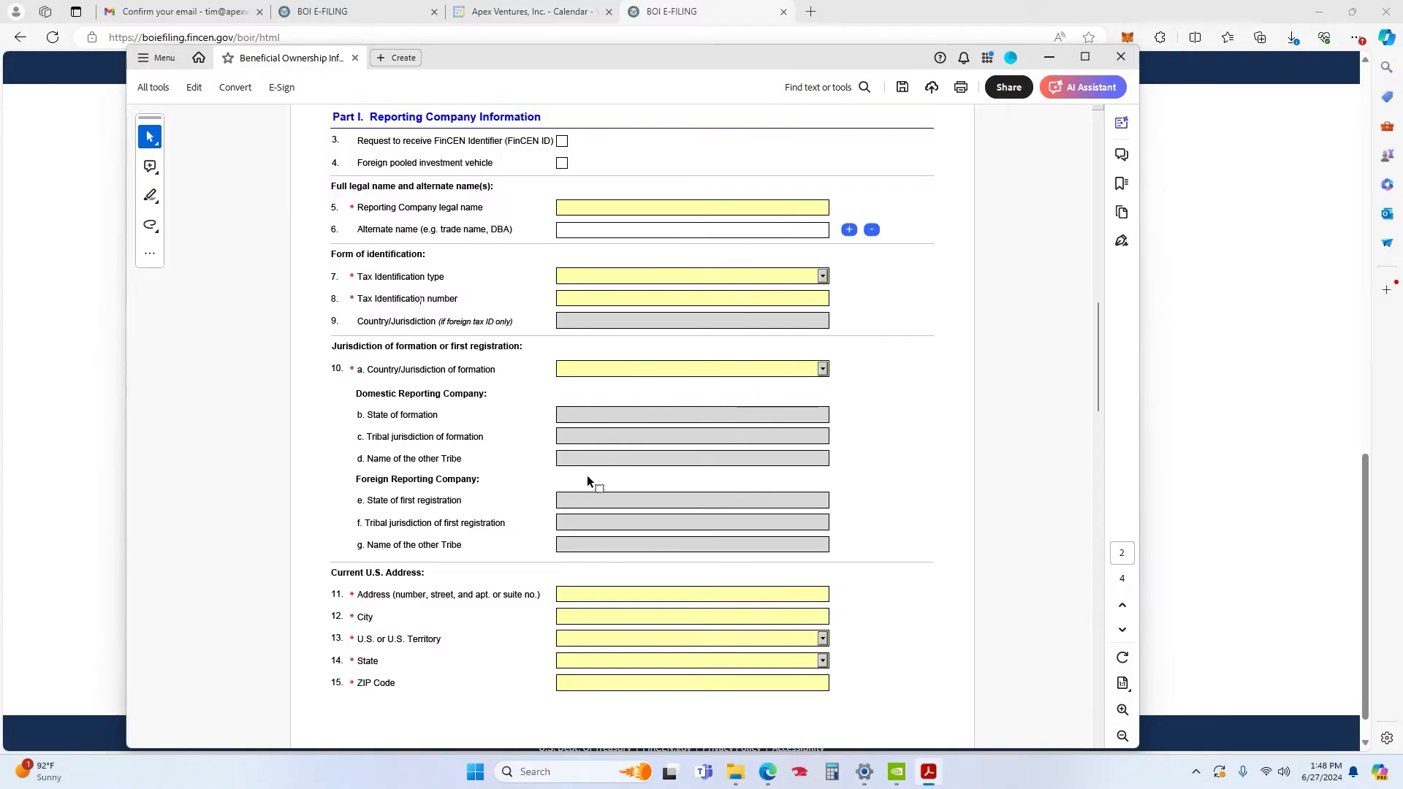
scroll(587, 477, "down", 3)
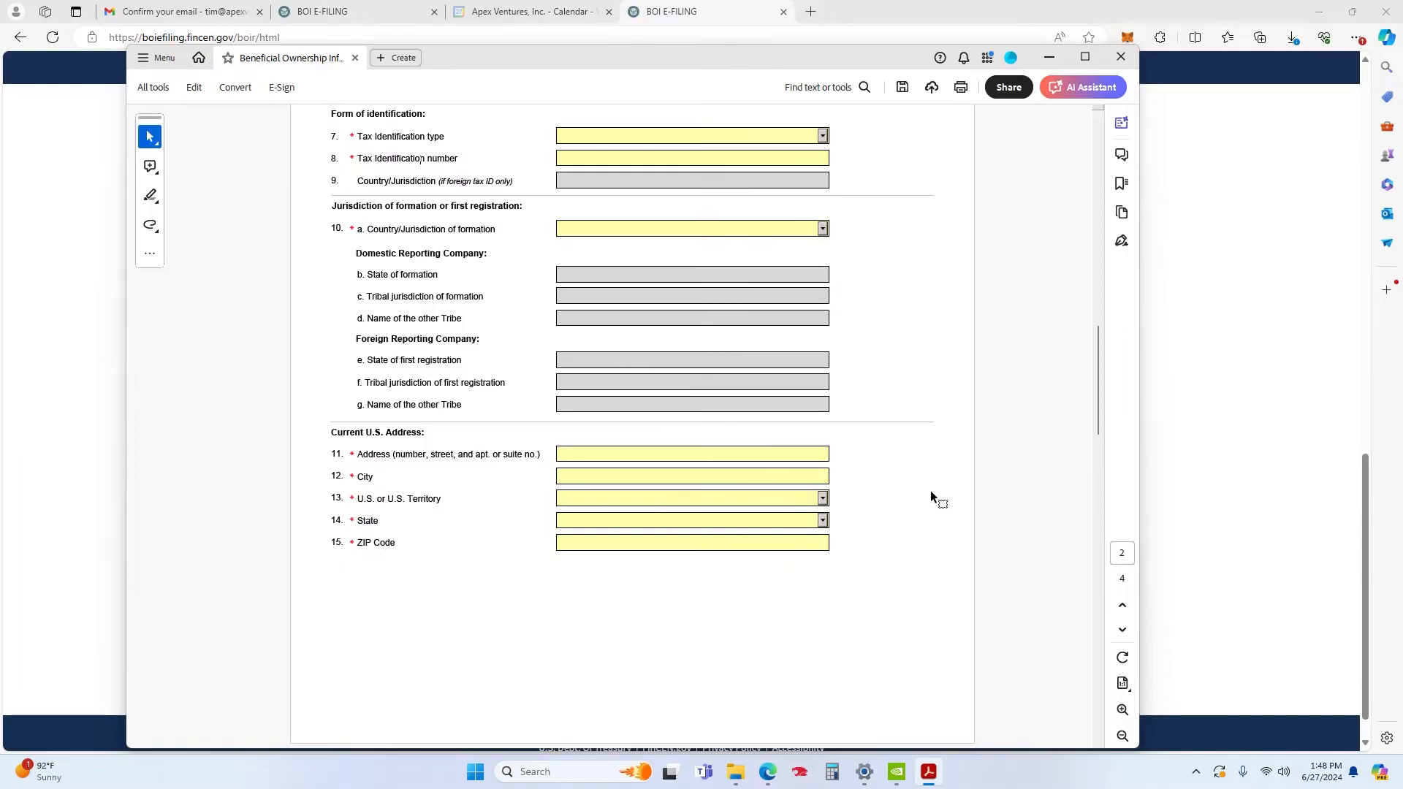
scroll(857, 439, "down", 5)
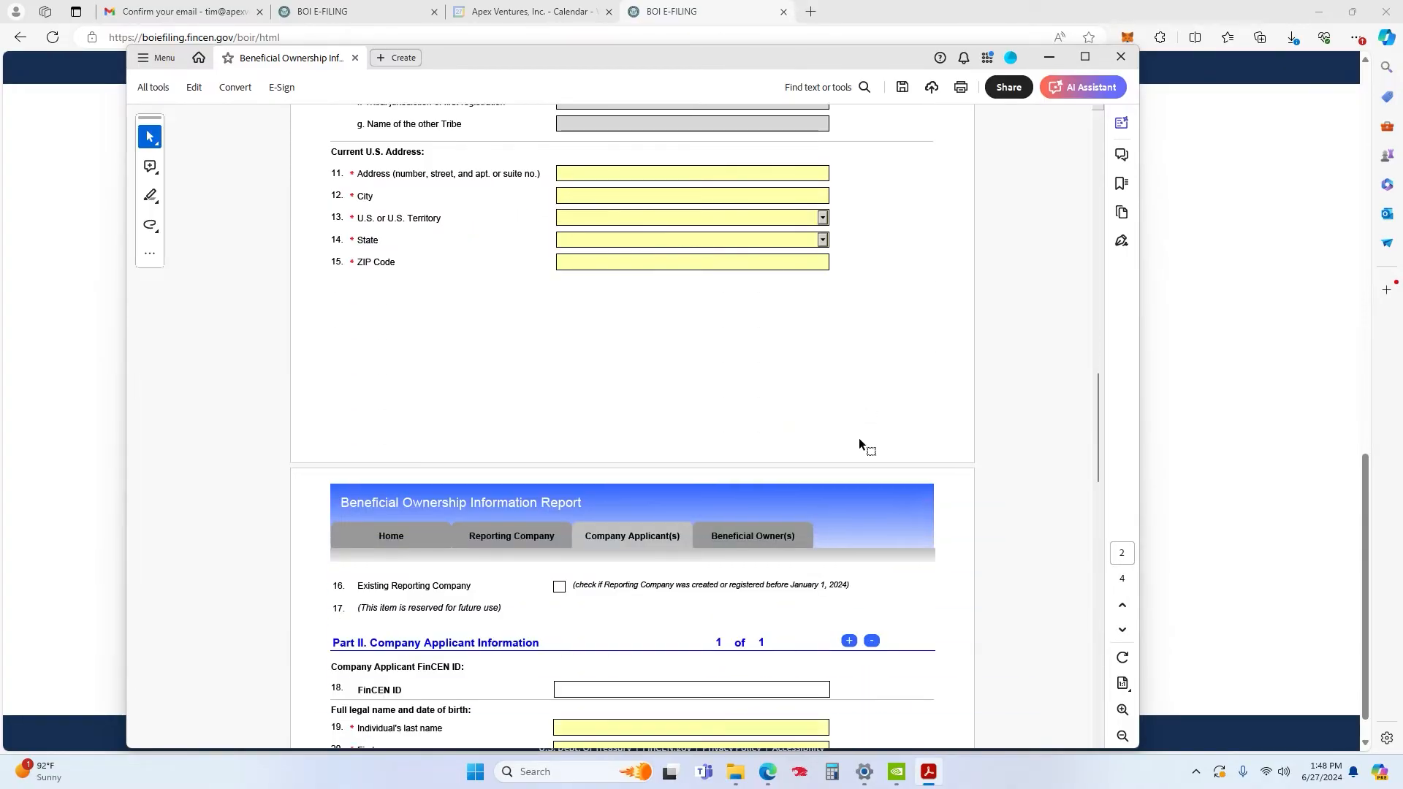
scroll(860, 425, "down", 1)
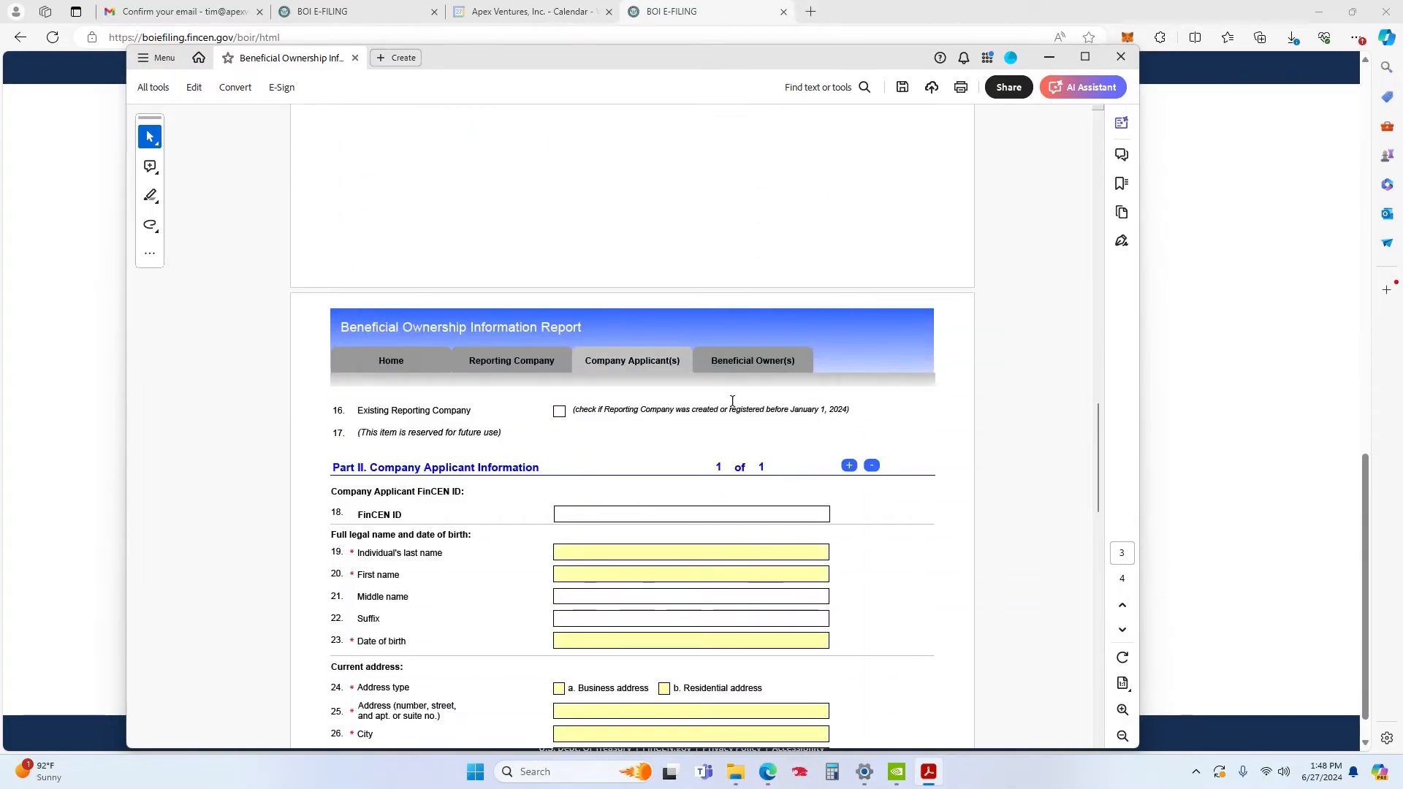
scroll(732, 401, "down", 2)
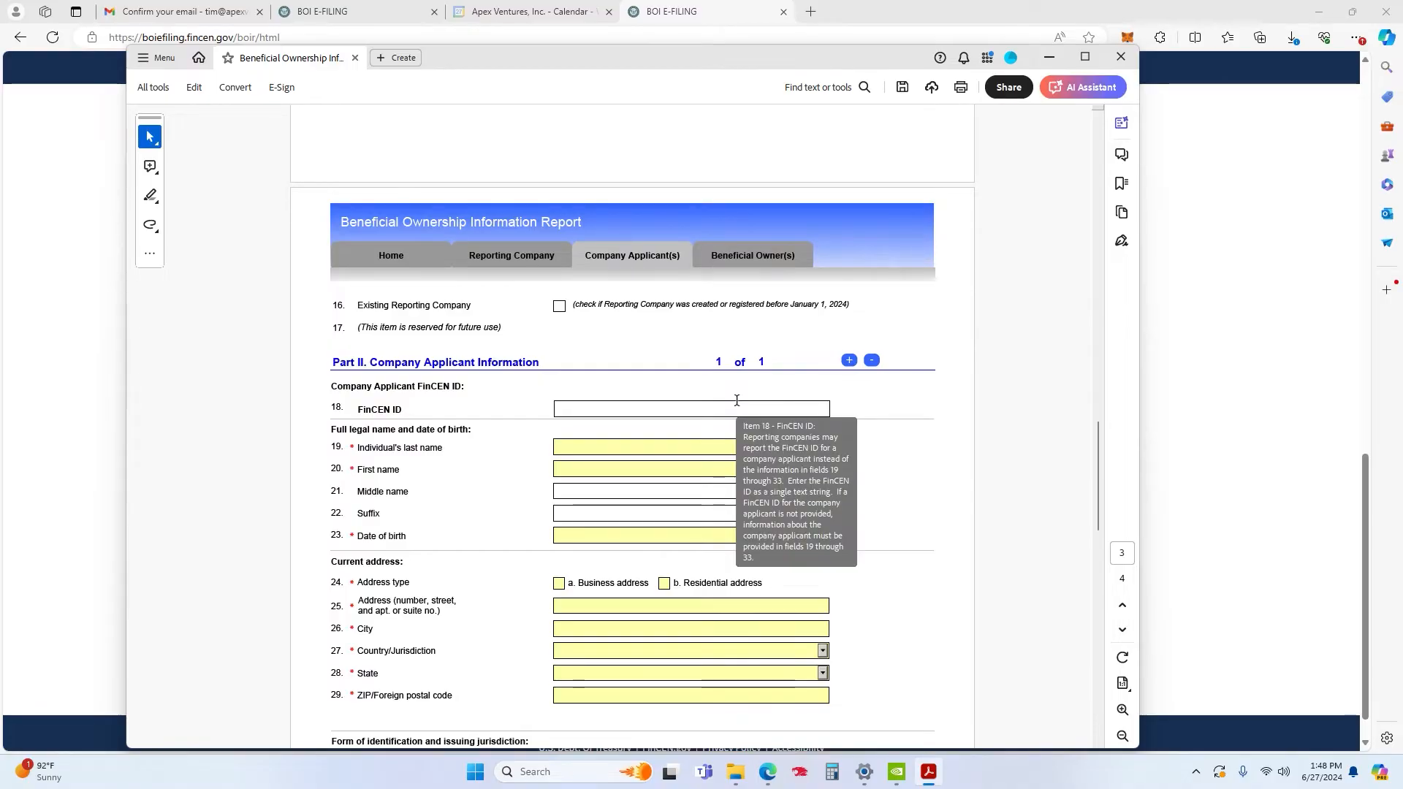
scroll(736, 401, "down", 1)
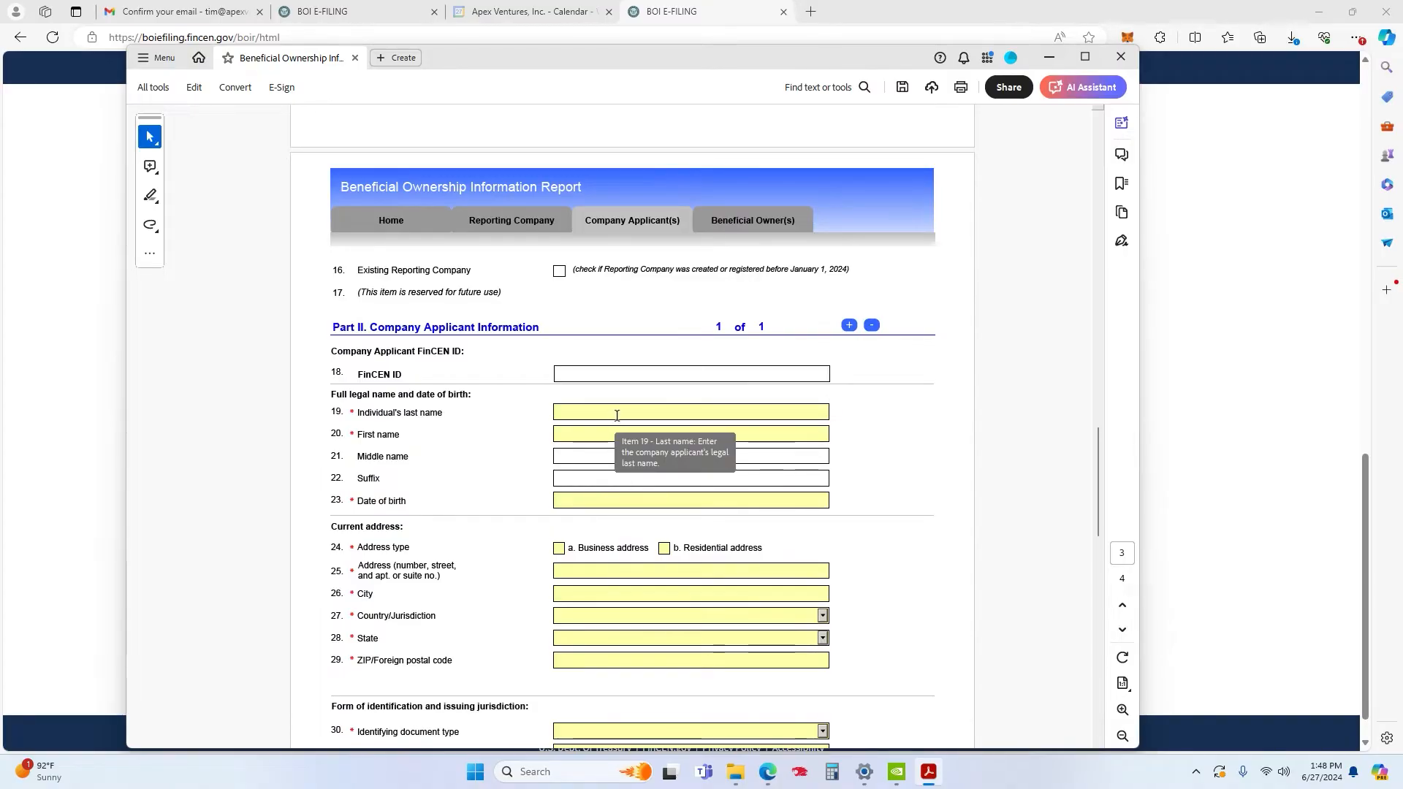
scroll(617, 415, "down", 2)
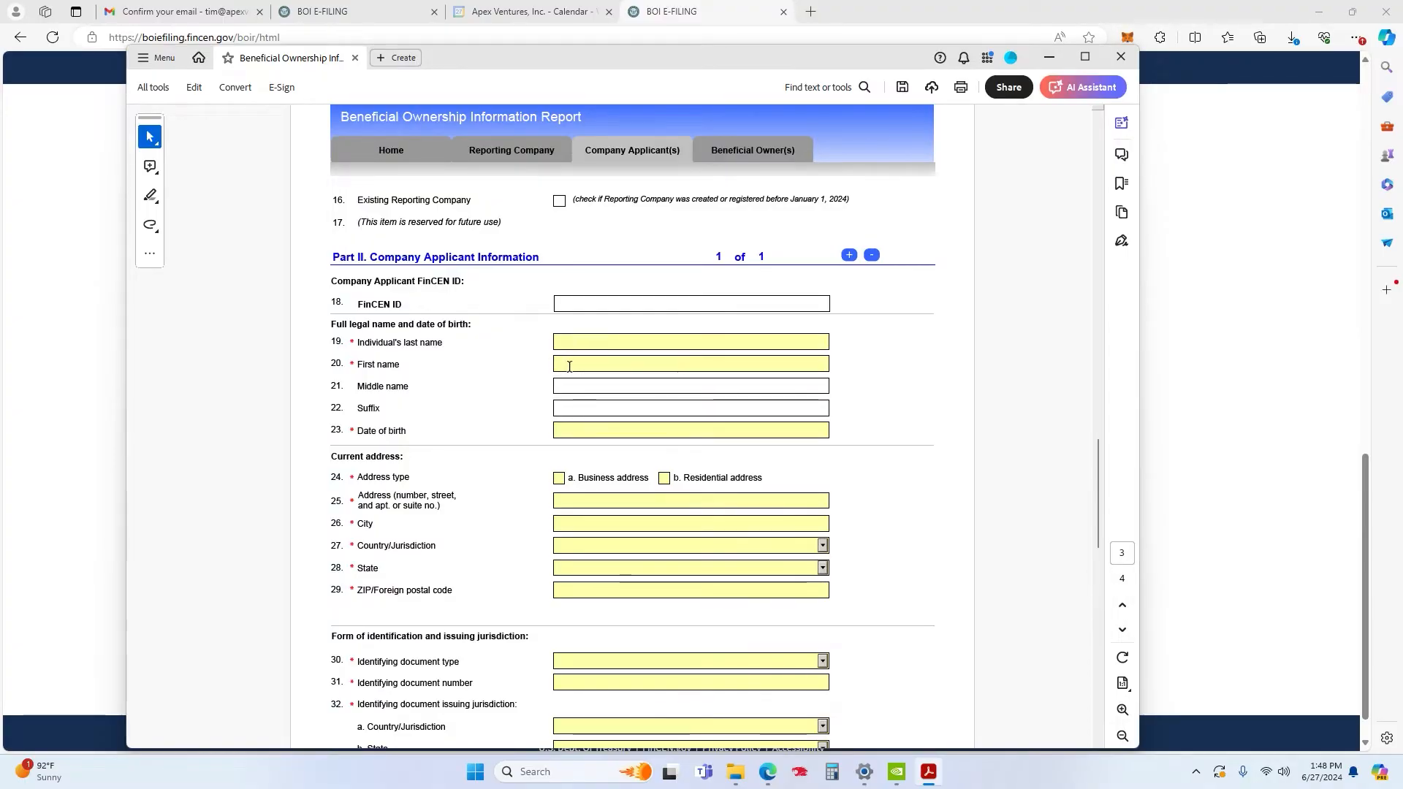
scroll(487, 374, "down", 2)
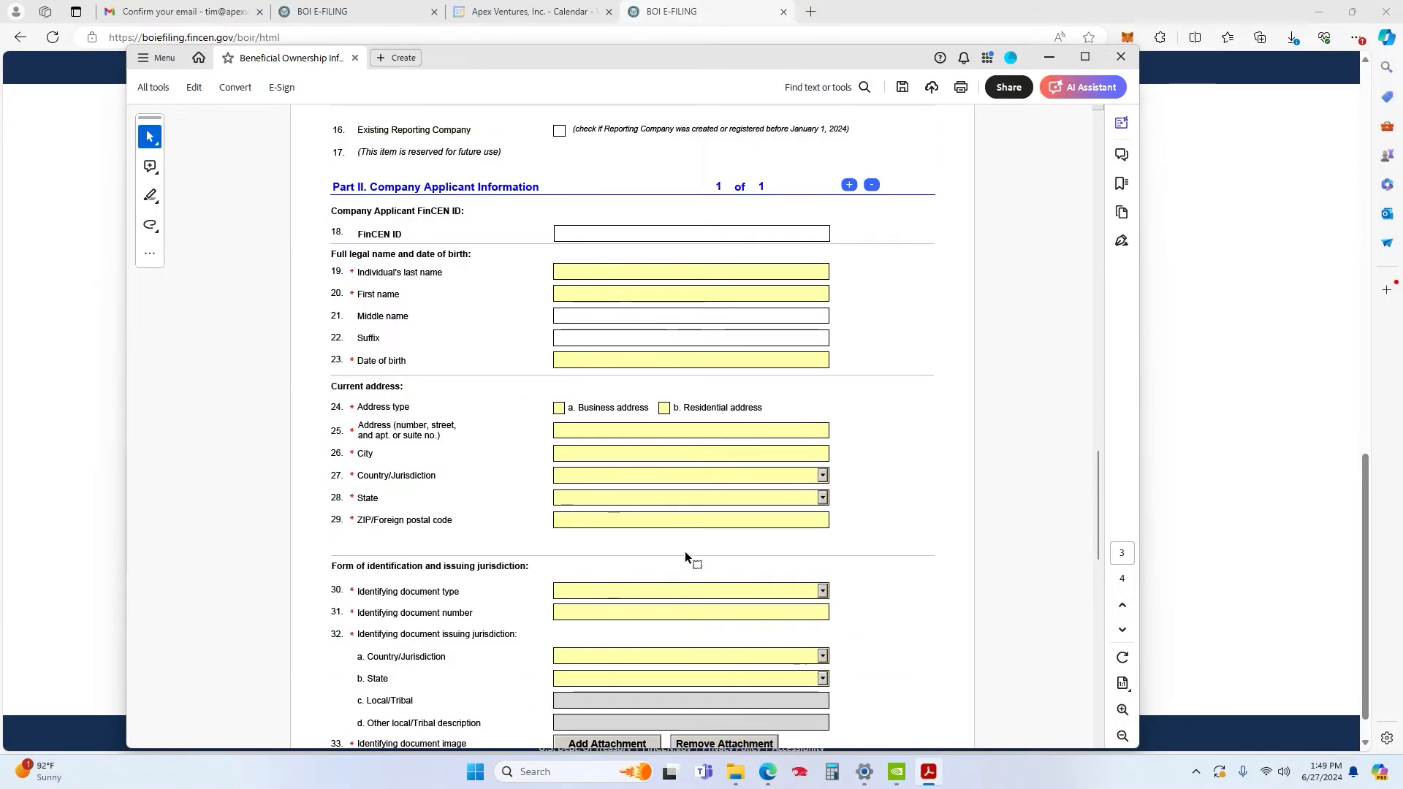
scroll(684, 559, "down", 2)
scroll(643, 507, "up", 3)
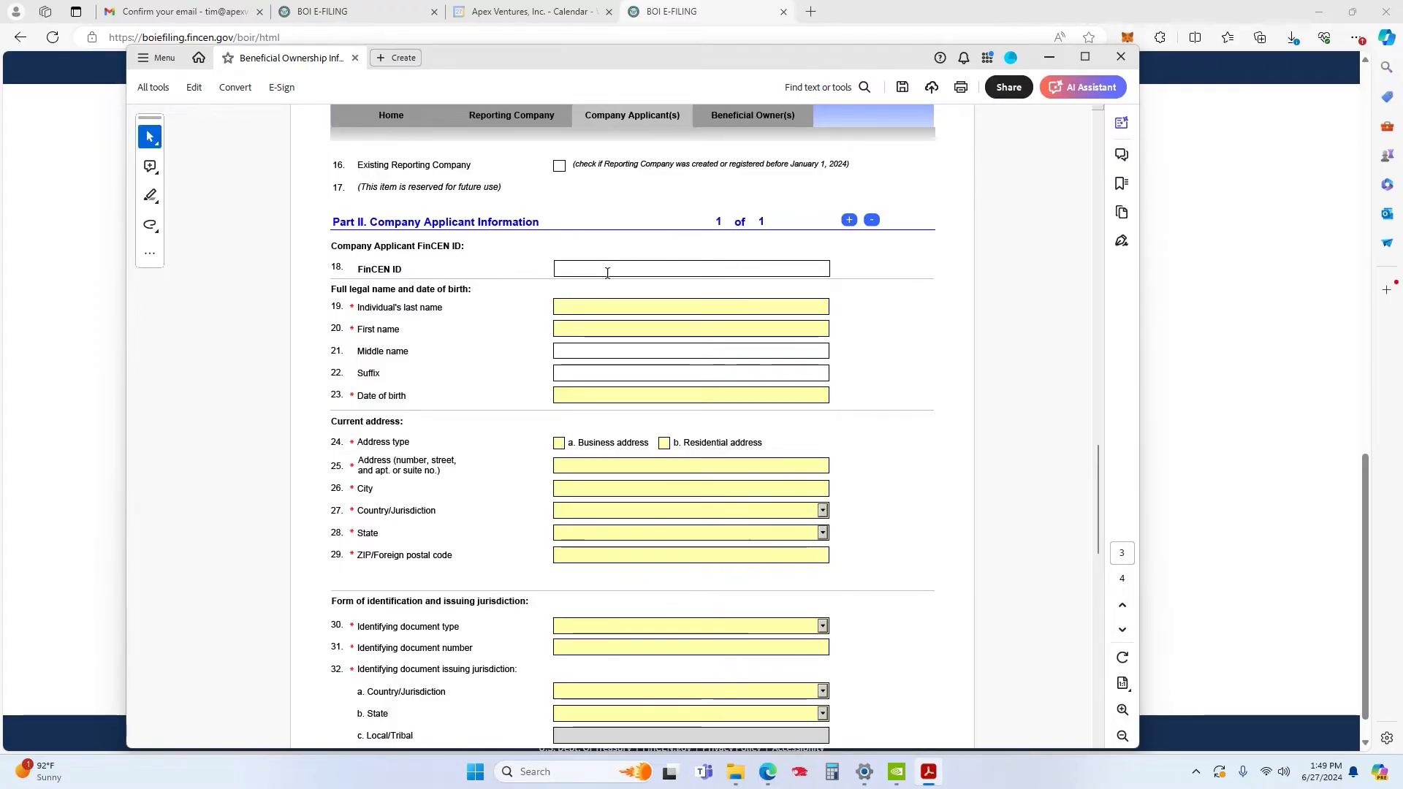
mouse_move(607, 272)
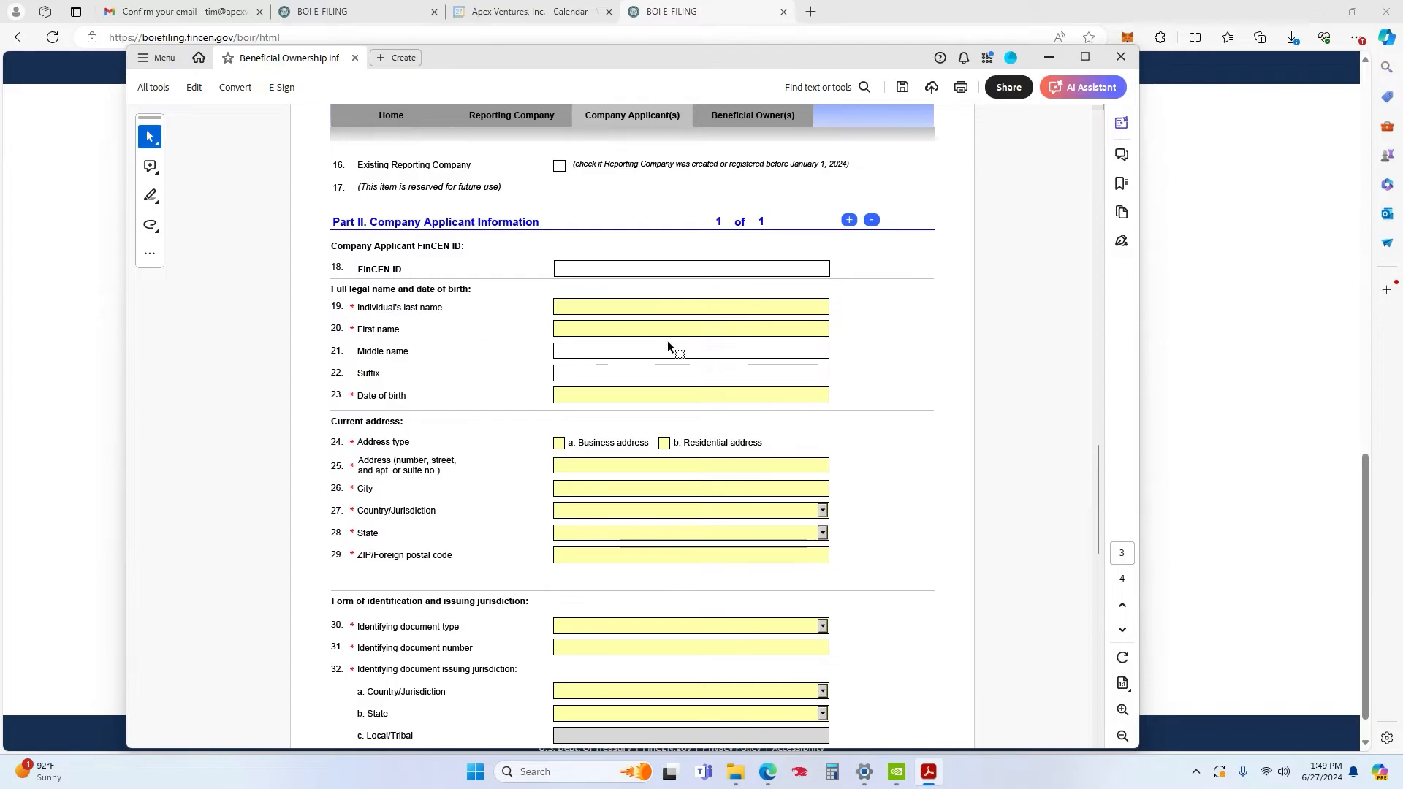
scroll(580, 299, "down", 7)
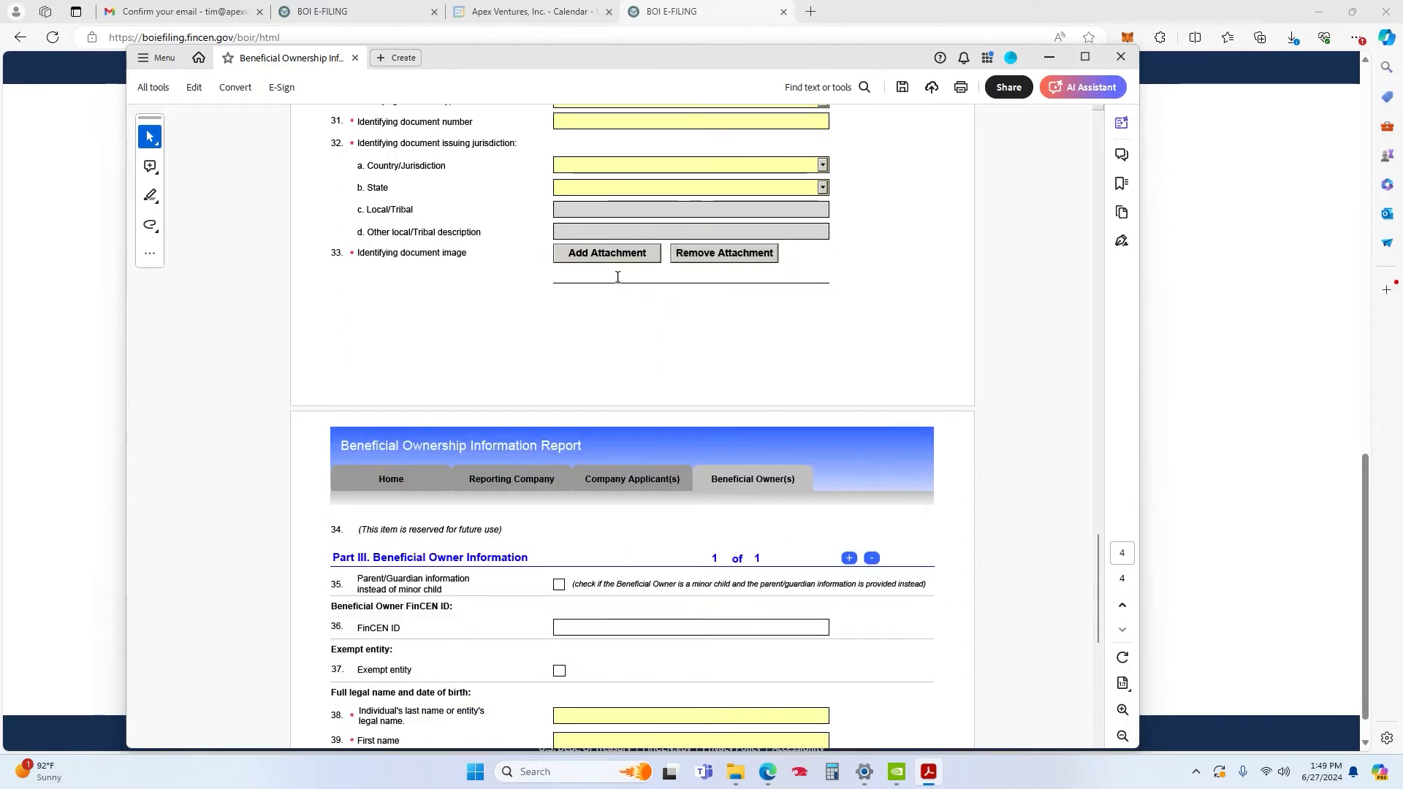
Step: Review the Part III Beneficial Owner fields and item 48's four document type options, choosing none
scroll(618, 283, "down", 4)
scroll(619, 267, "down", 1)
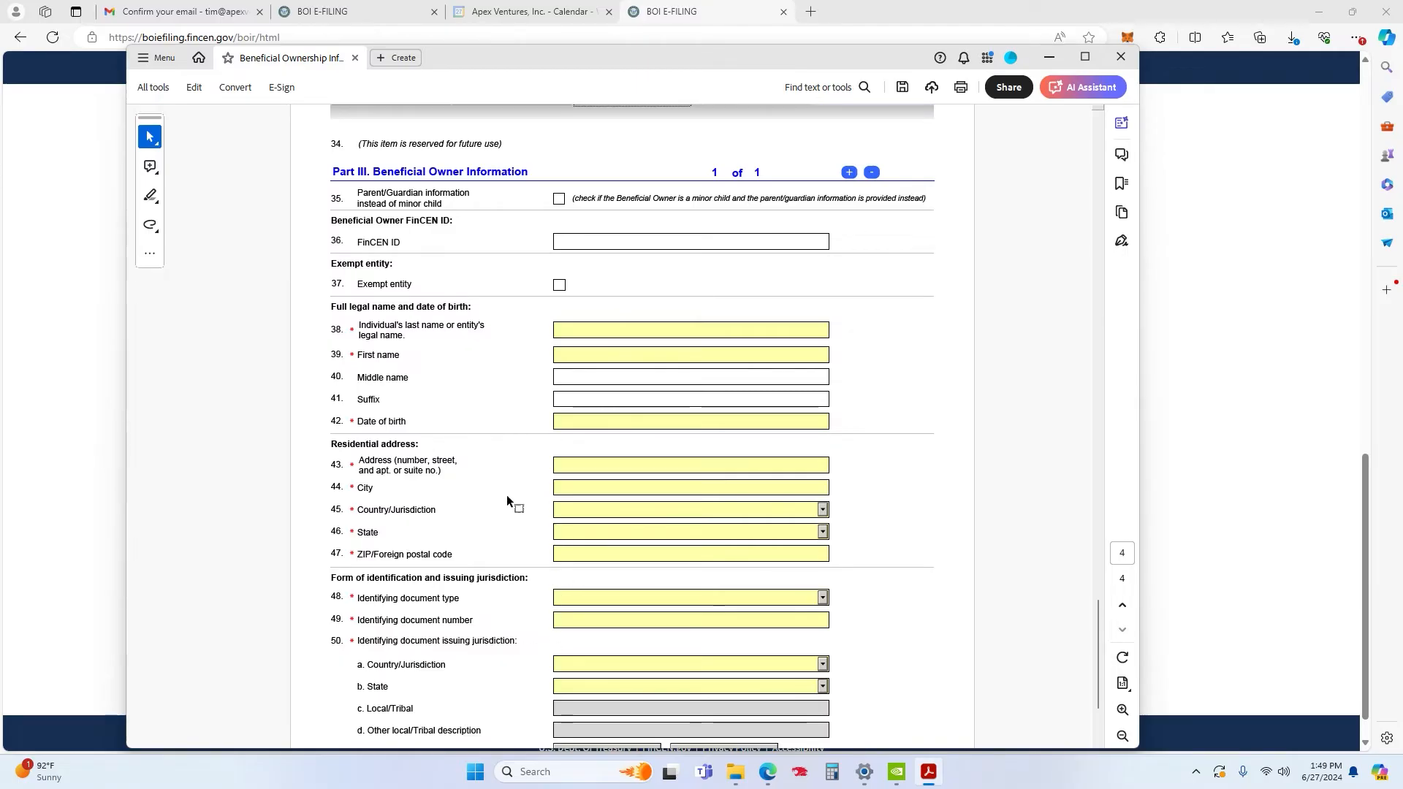
scroll(594, 538, "down", 2)
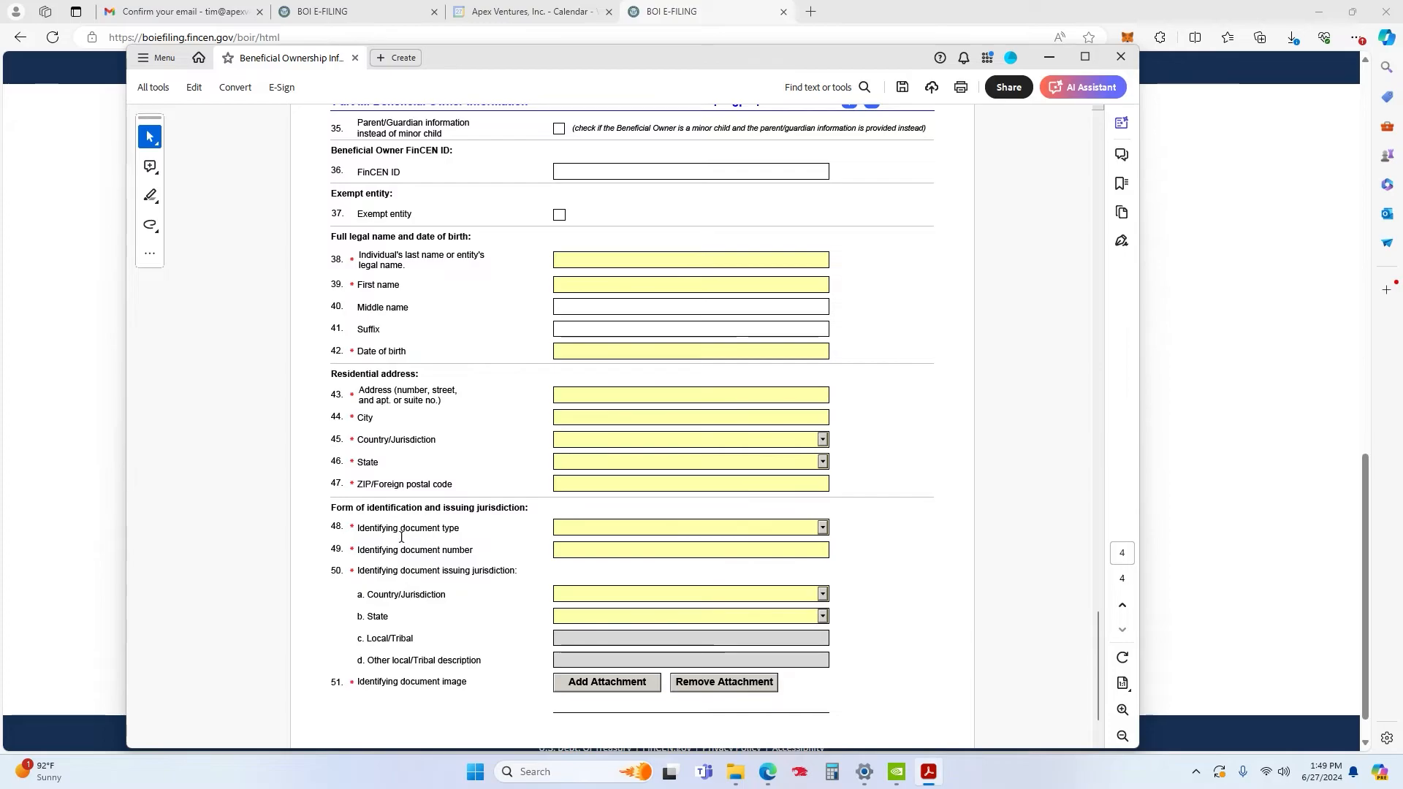
left_click(823, 529)
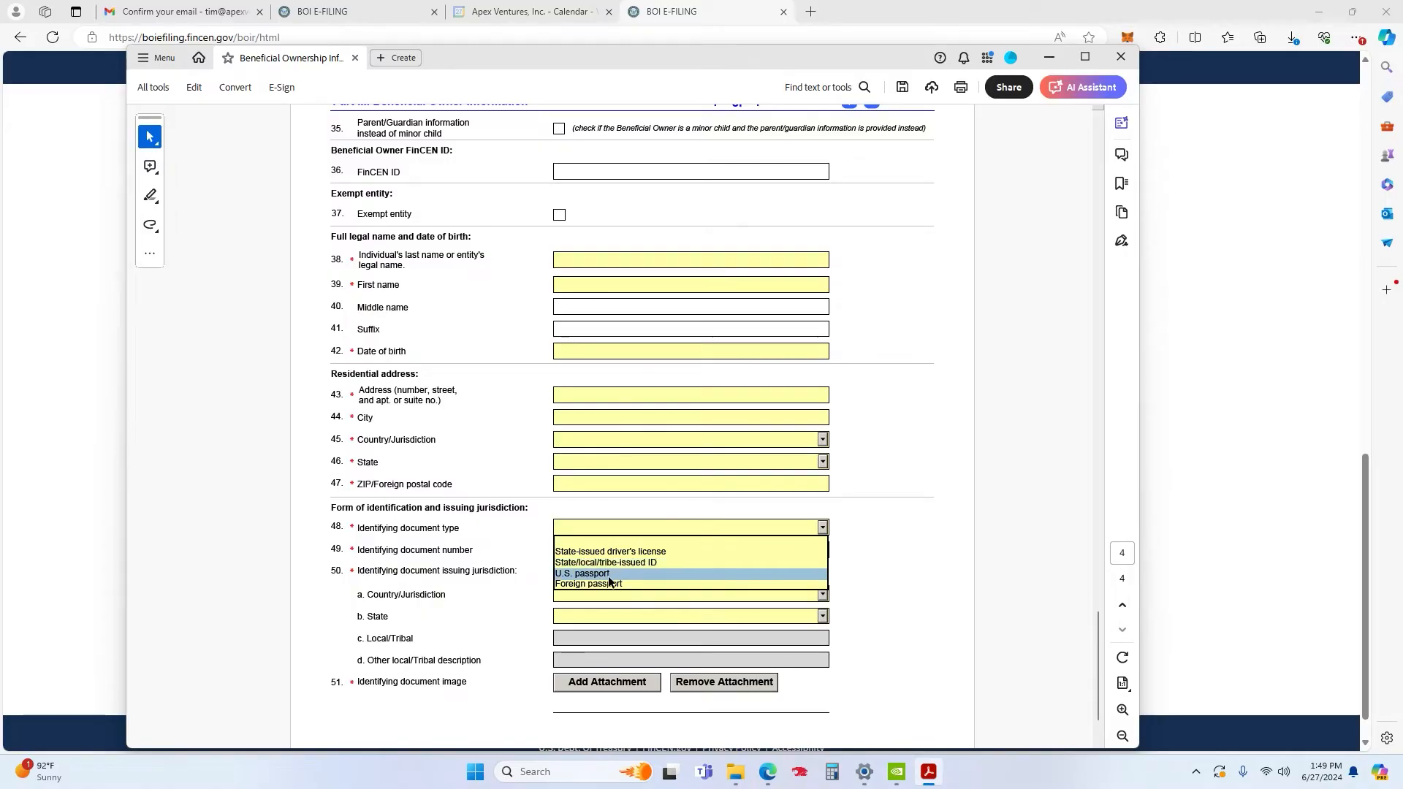
left_click(895, 532)
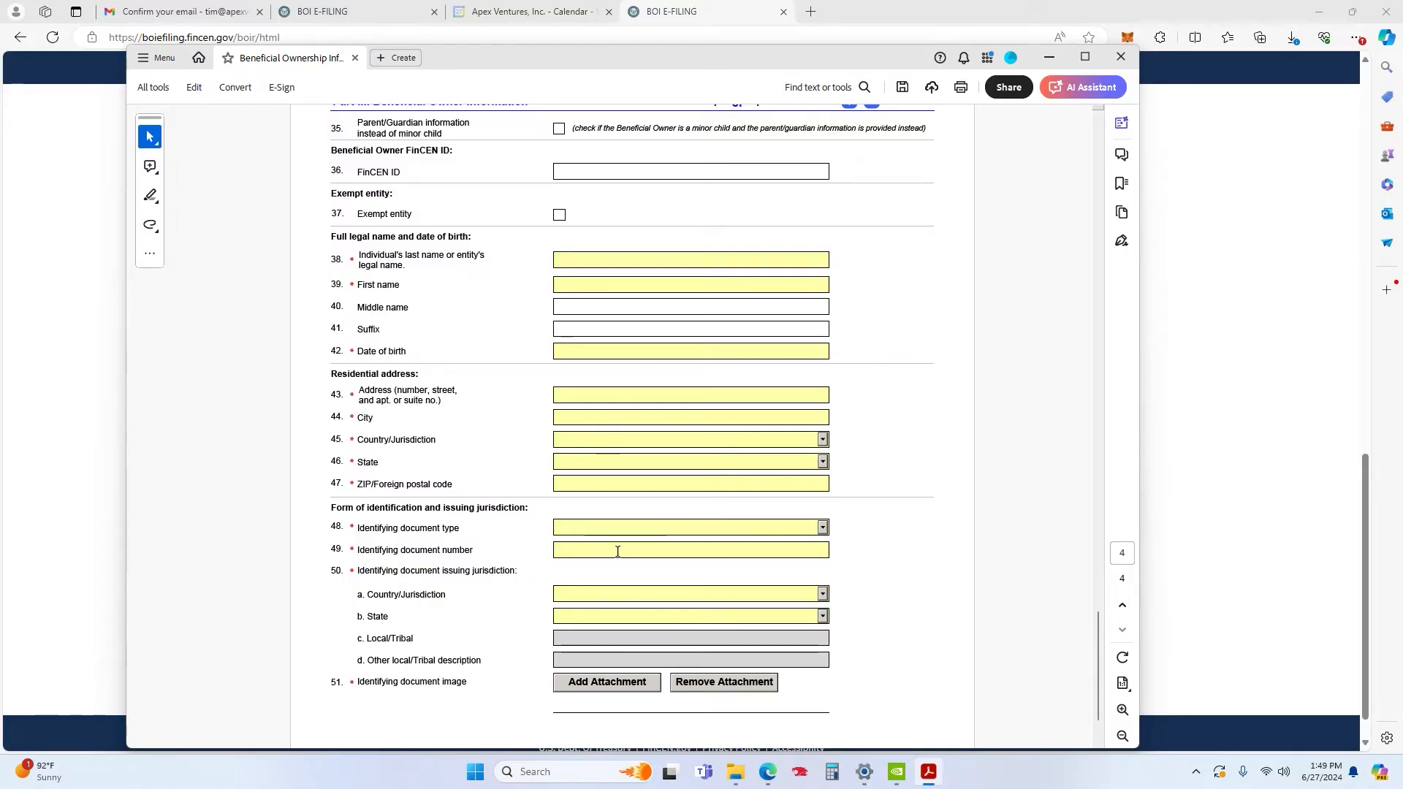
scroll(586, 570, "down", 1)
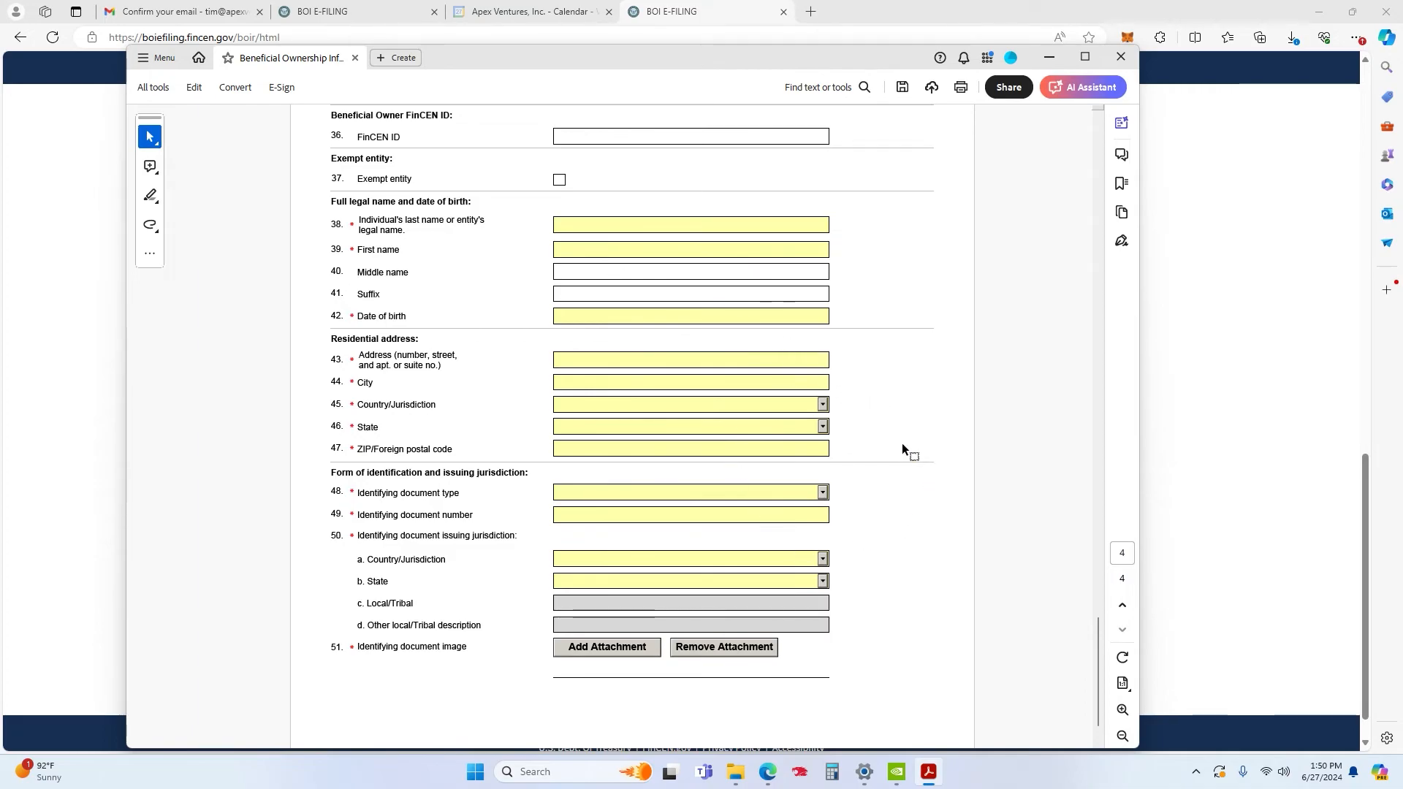
Step: Minimize Acrobat and go back twice in the browser, discarding unsaved BOIR changes both times
left_click(1055, 57)
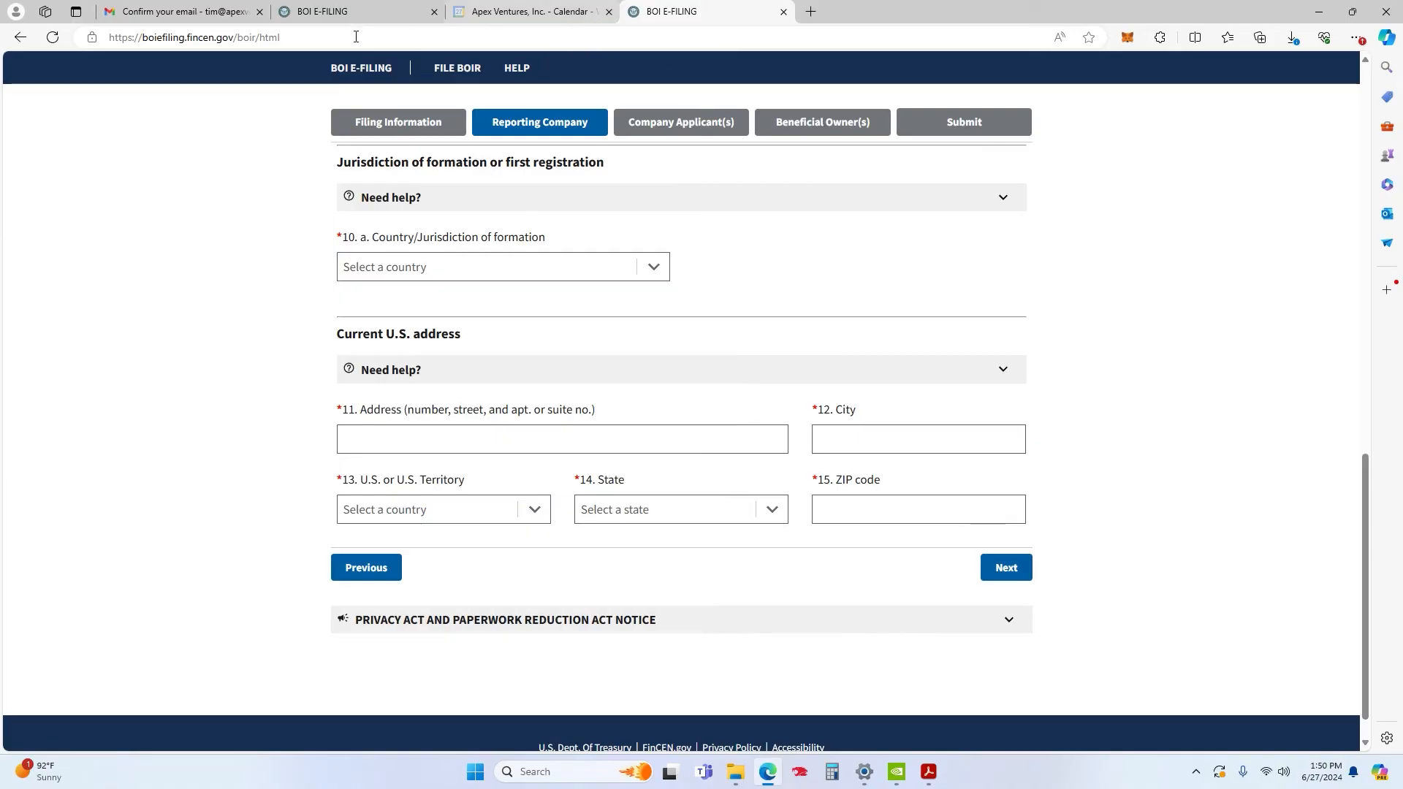
left_click(21, 39)
left_click(739, 121)
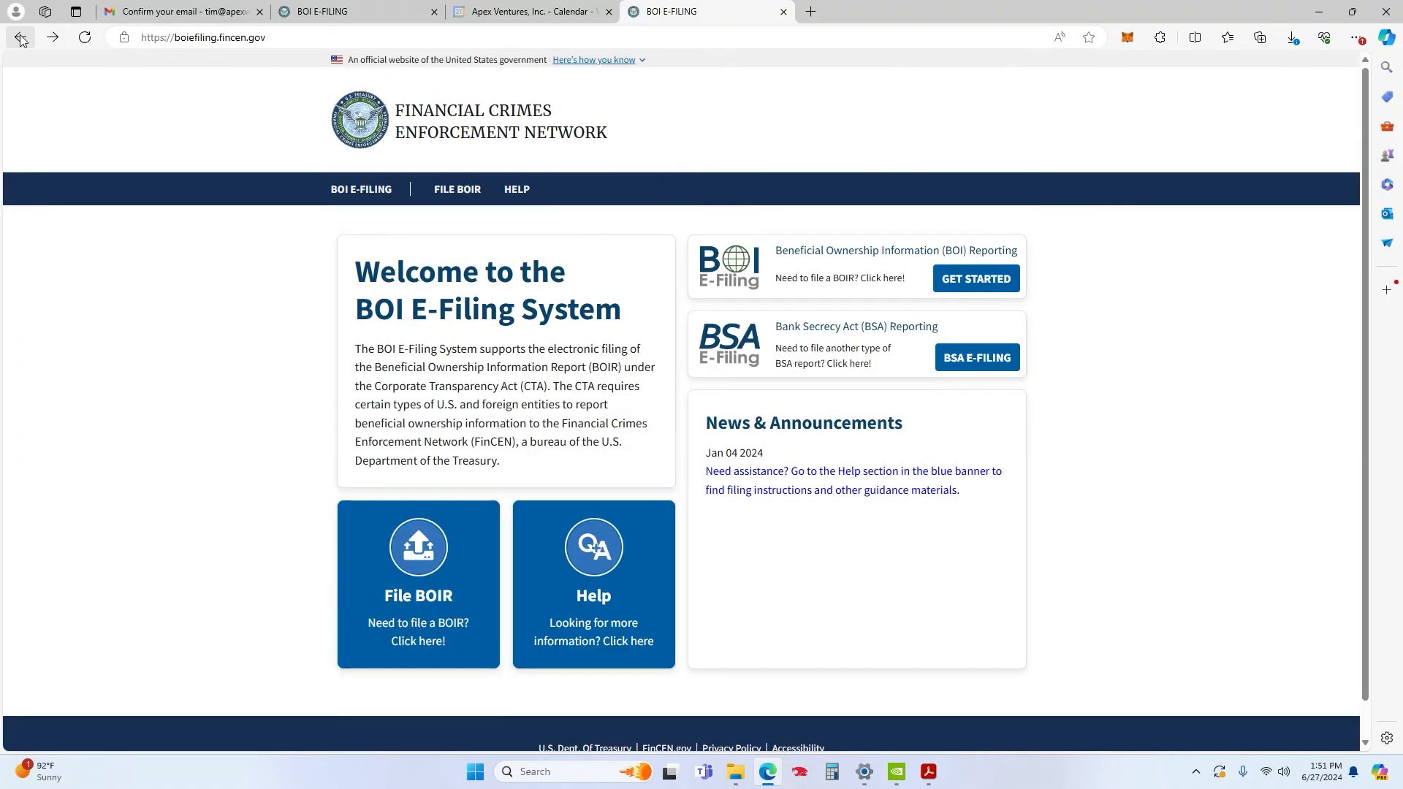
left_click(21, 39)
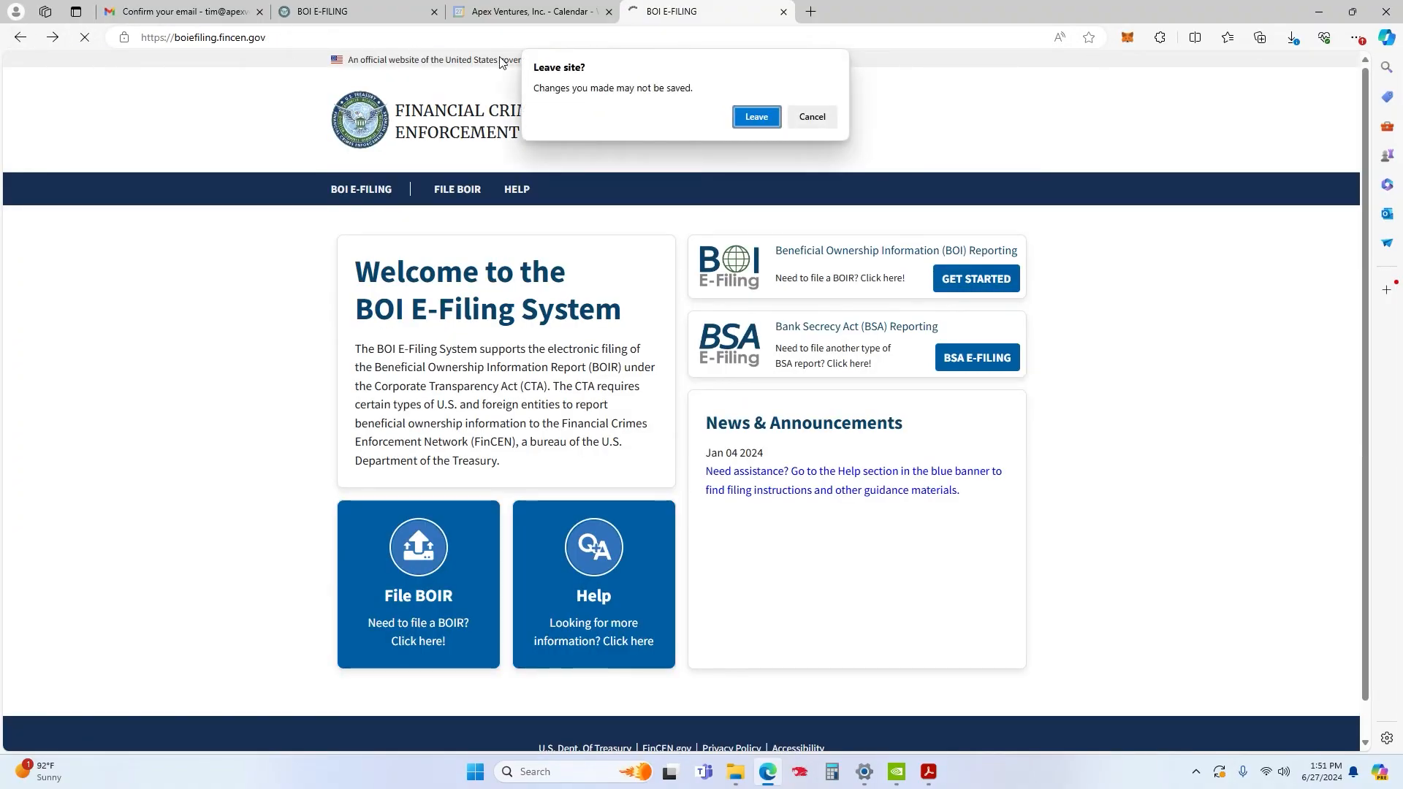
left_click(756, 118)
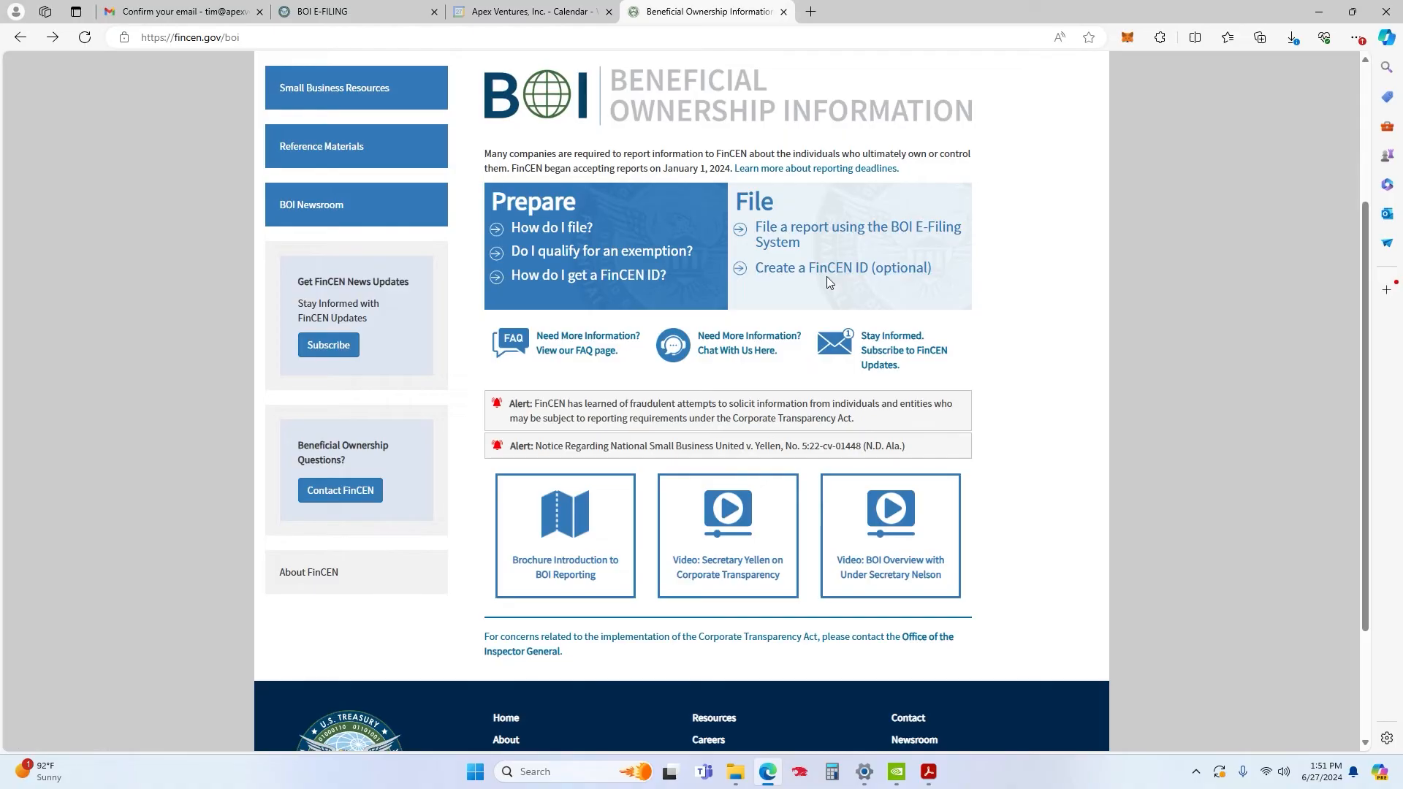
Step: Choose Create a FinCEN ID and proceed through the LOGIN.GOV sign-in options to the sign-in form
left_click(824, 269)
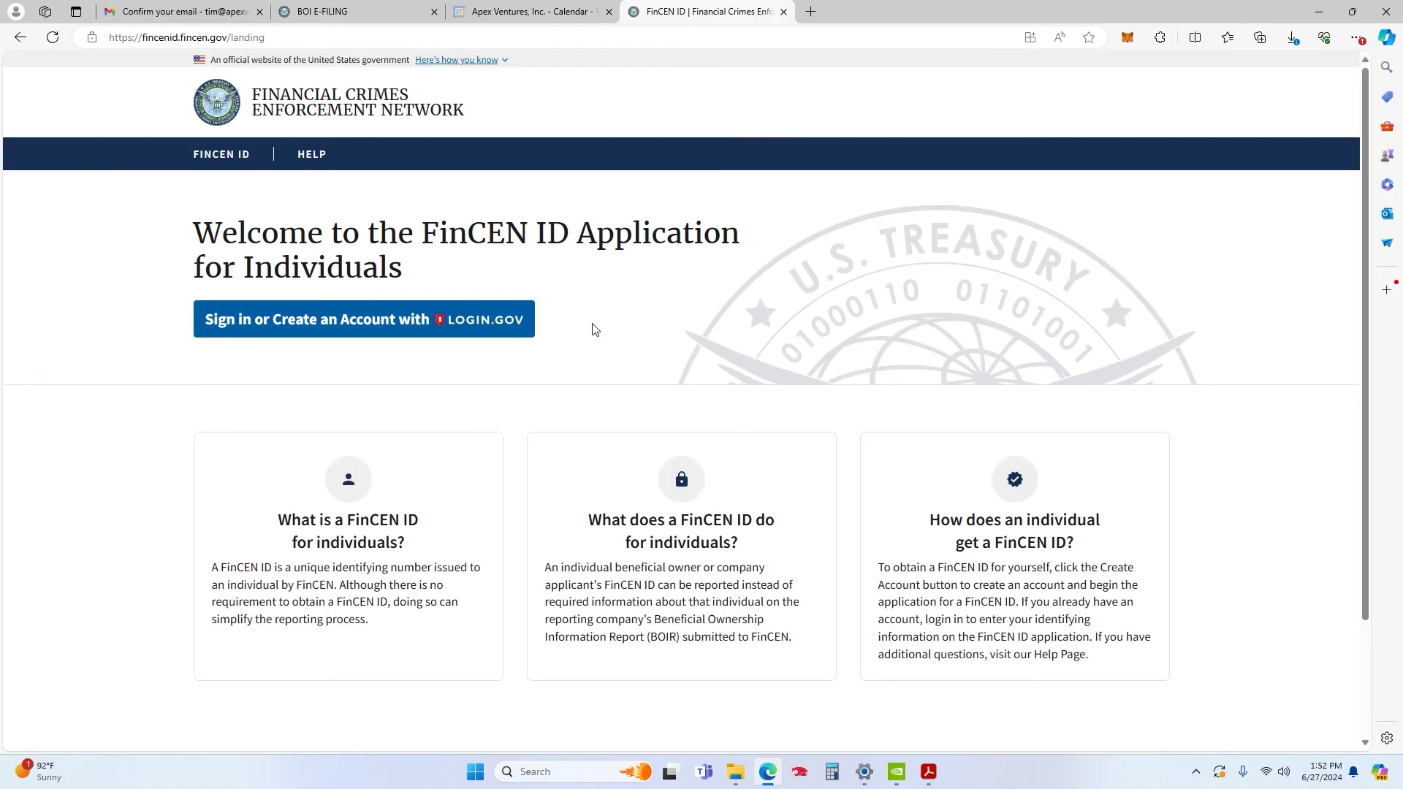
left_click(370, 321)
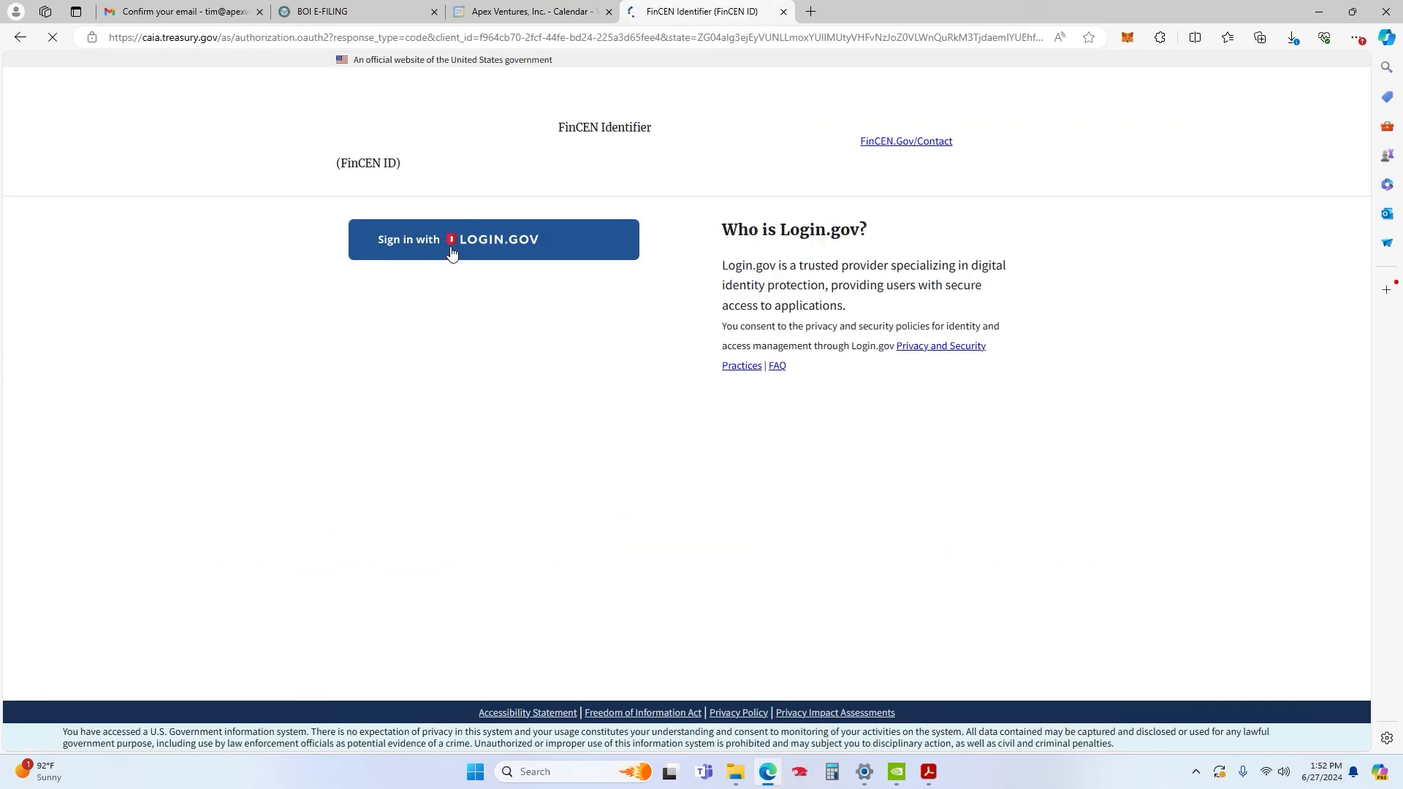
left_click(452, 246)
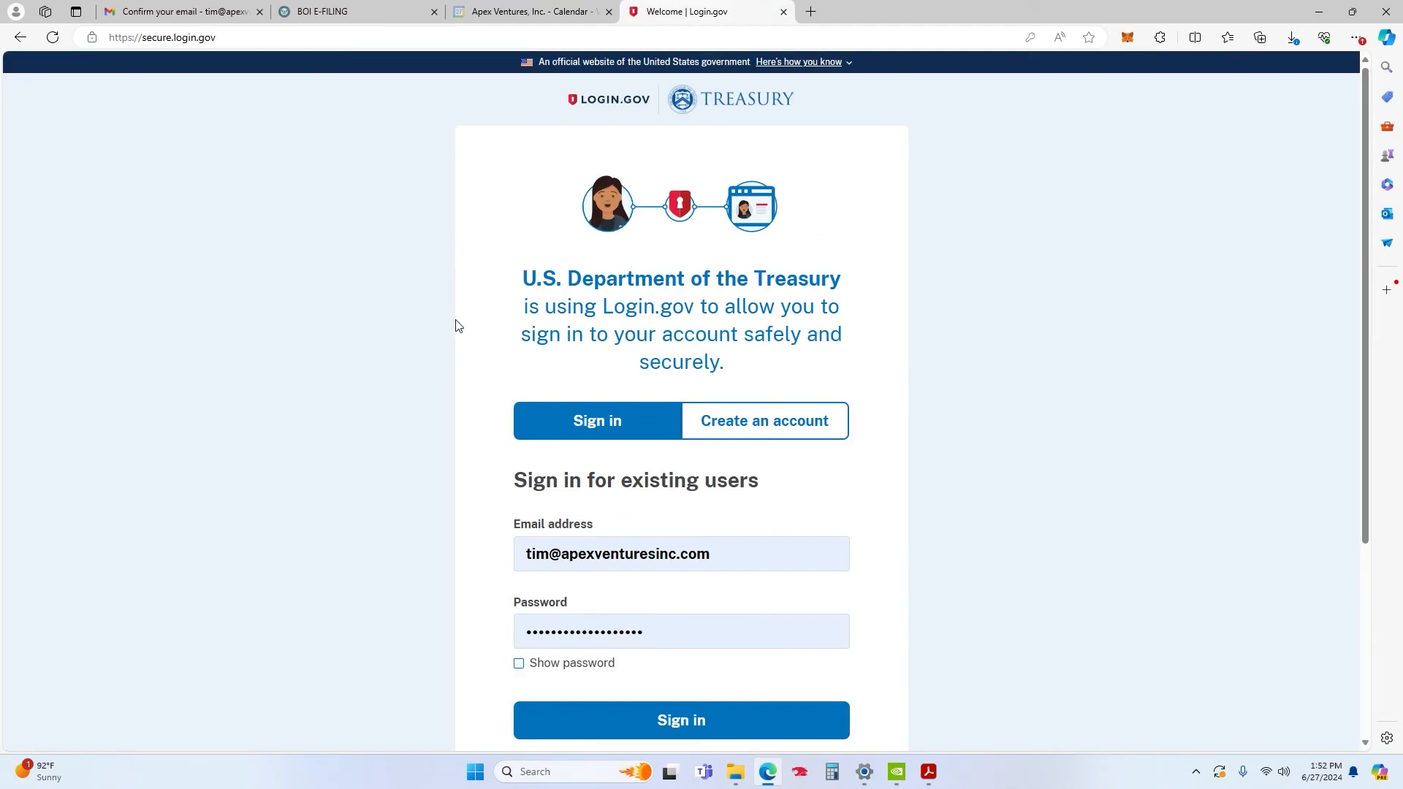
Step: Sign in to Login.gov with the saved credentials and submit the texted one-time code
left_click(694, 729)
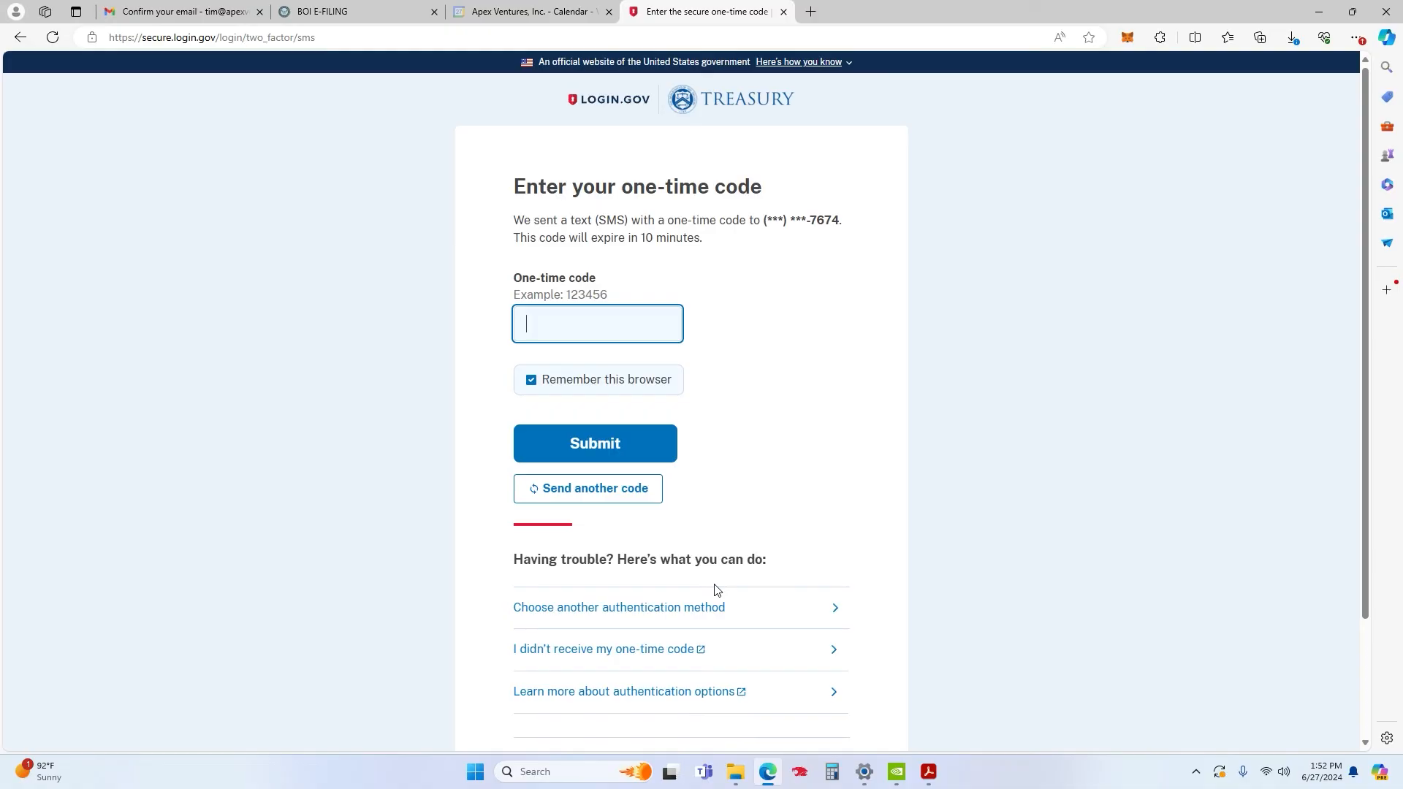
key("Return")
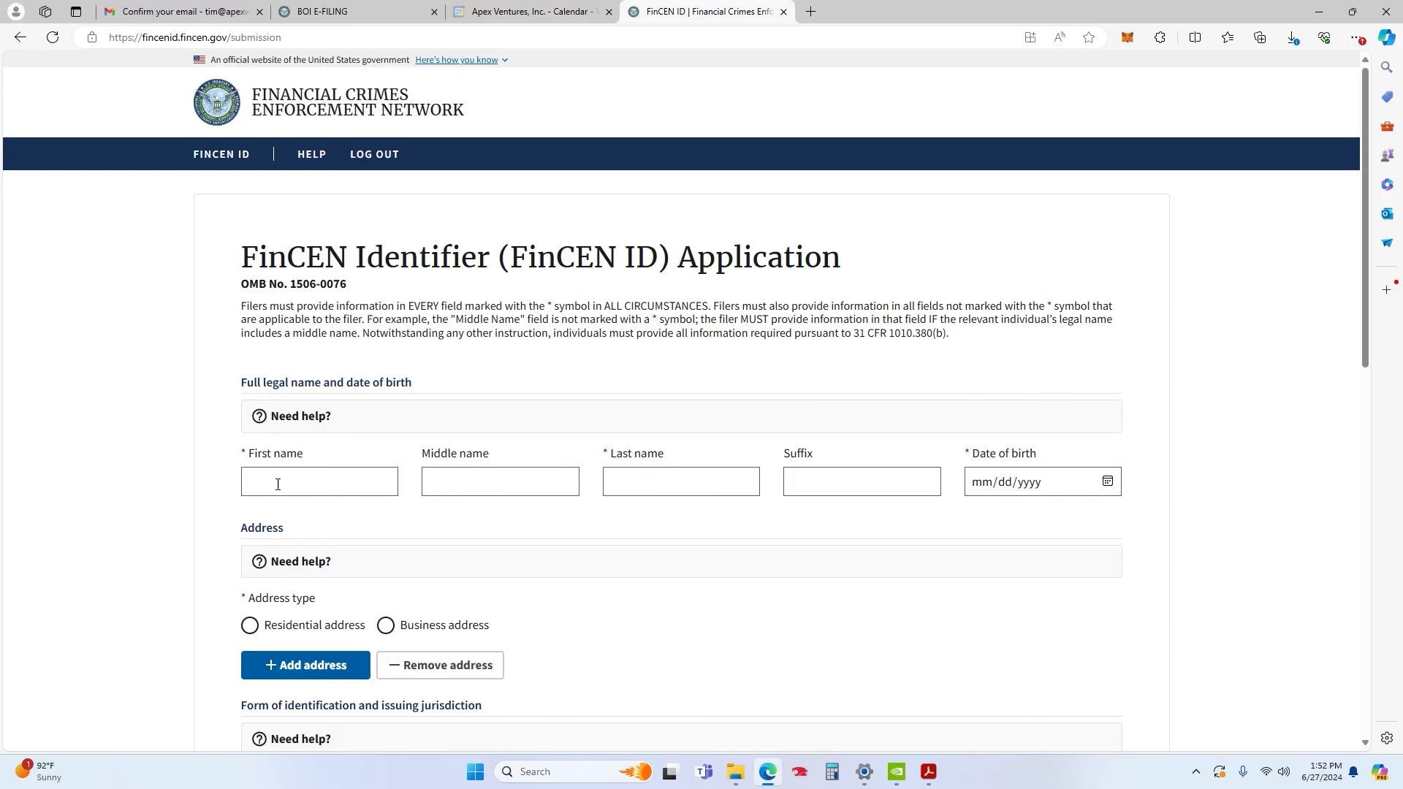
Step: Choose State-issued driver's license as the document type, then scroll through its empty number, jurisdiction, state and image fields
scroll(673, 491, "down", 4)
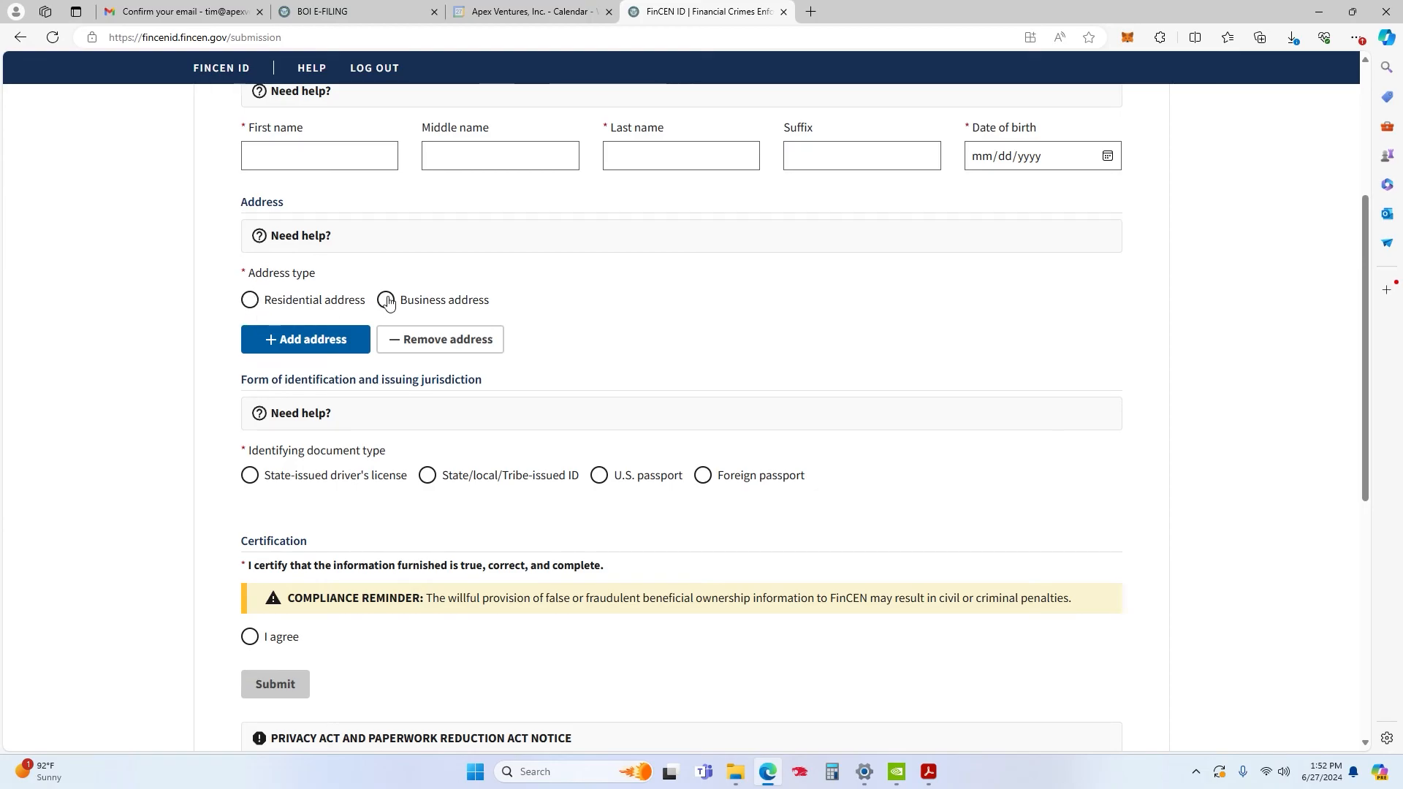
scroll(388, 303, "down", 4)
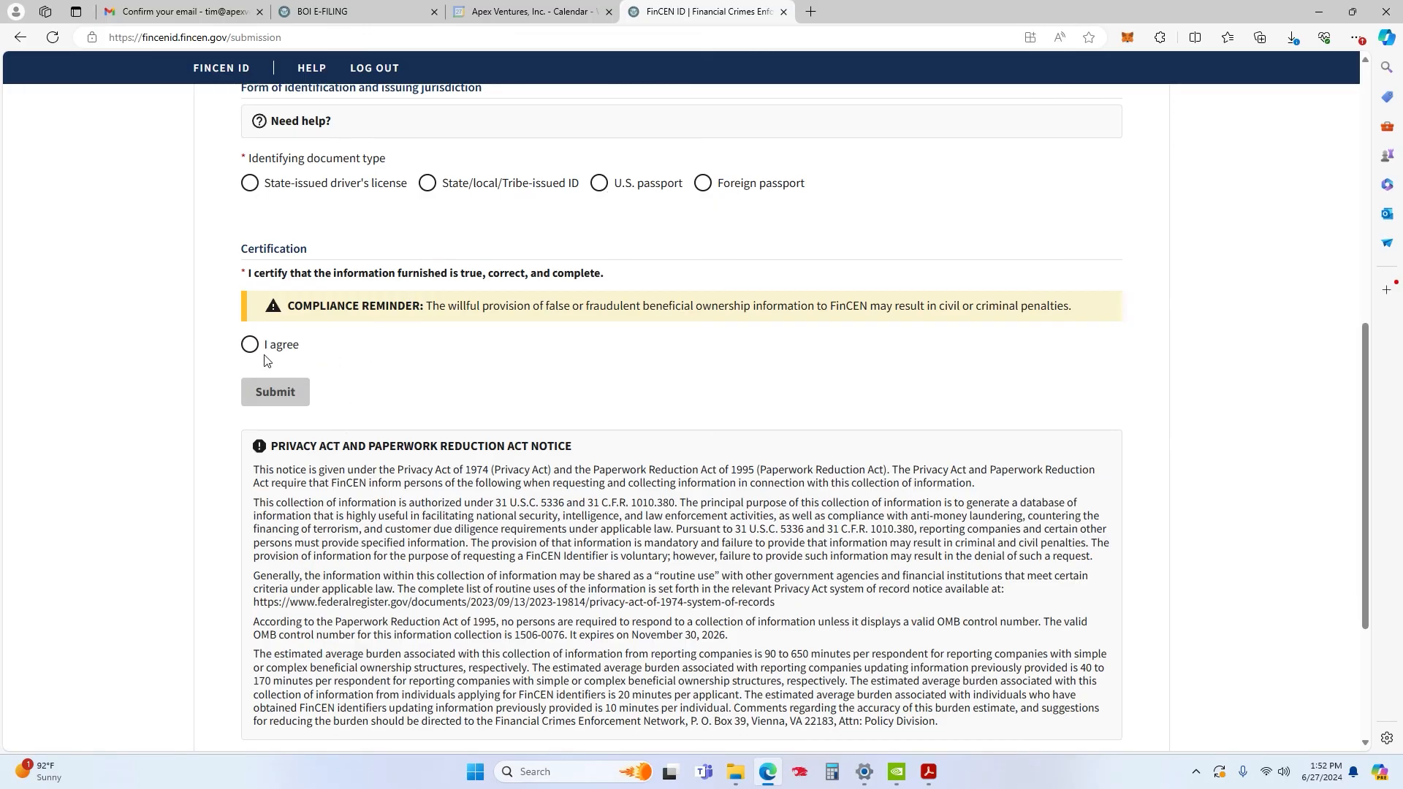
left_click(249, 184)
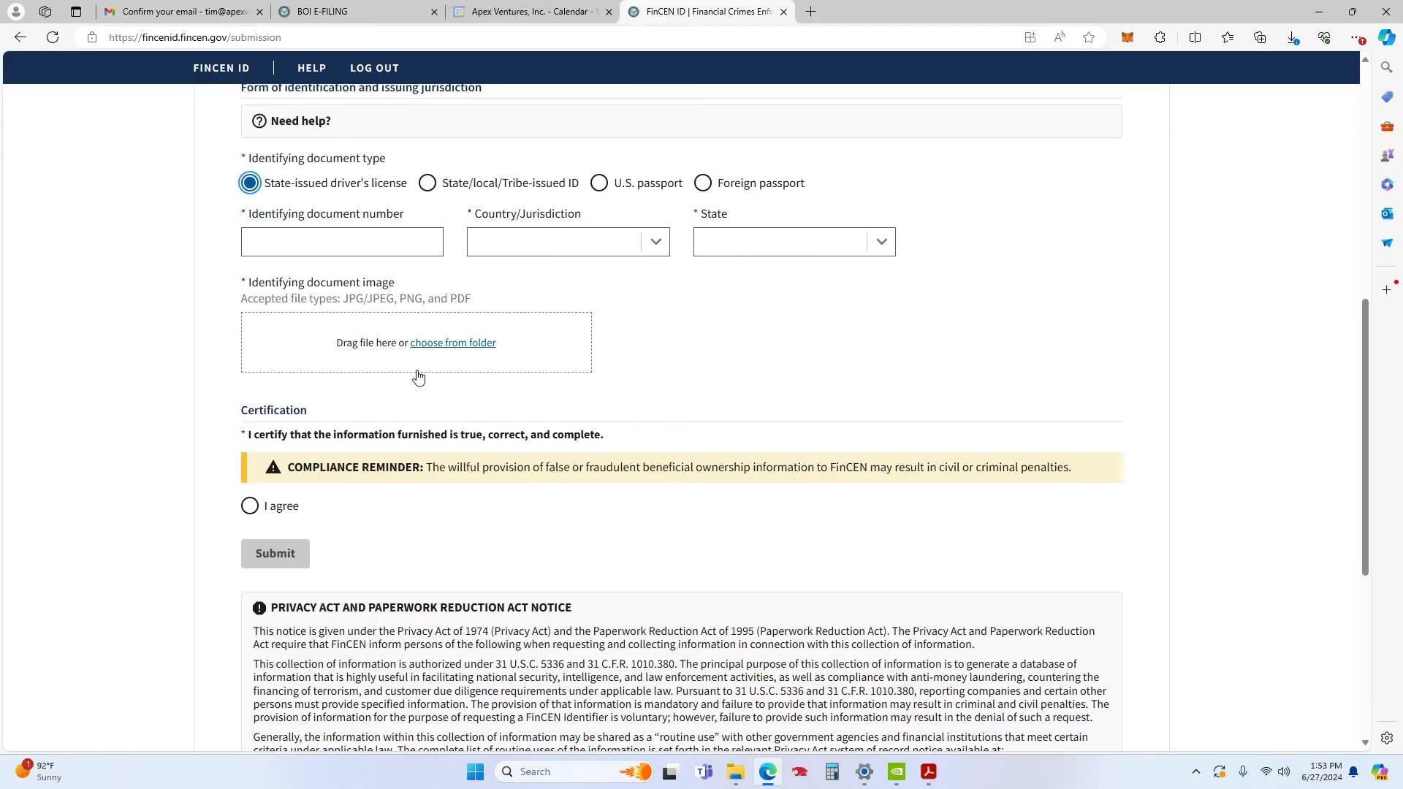
scroll(290, 366, "up", 2)
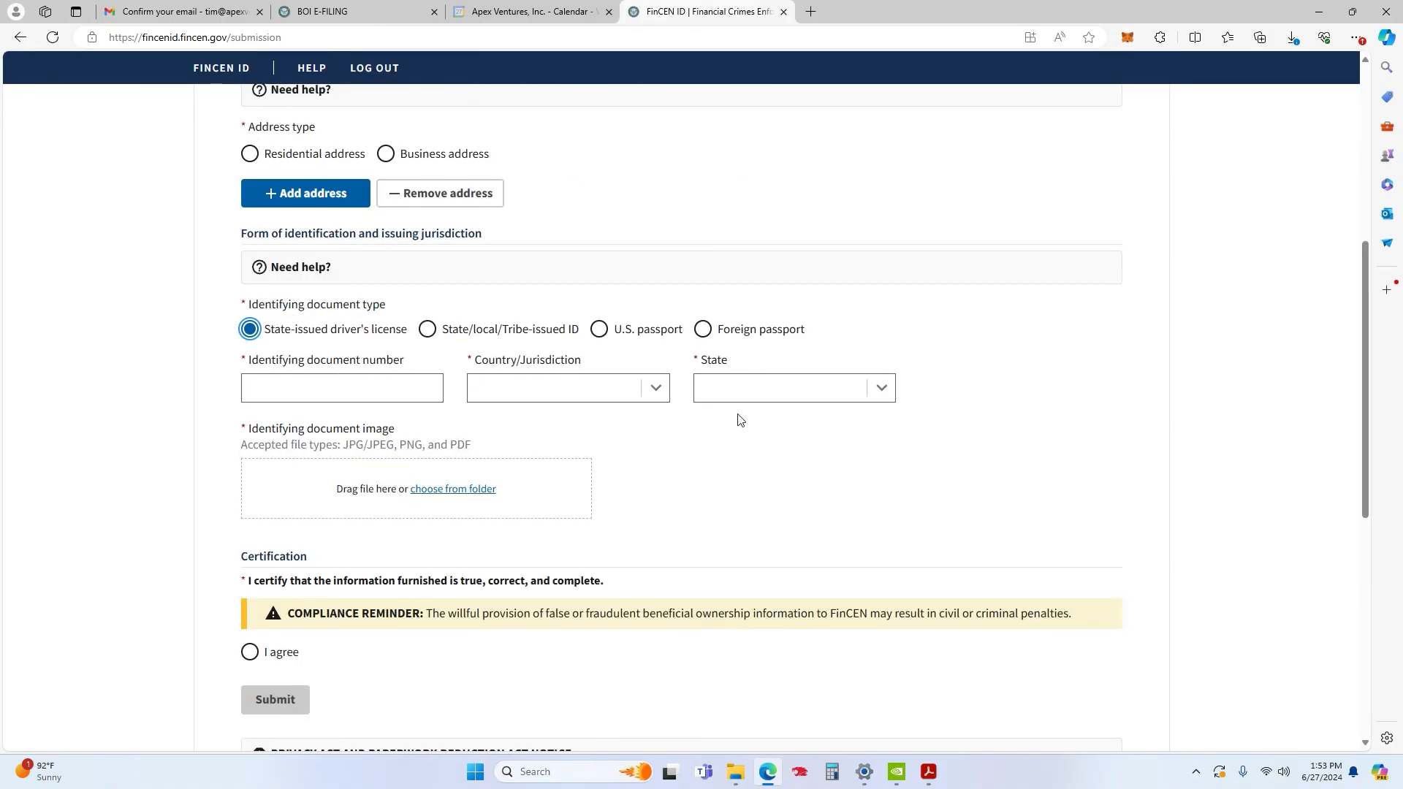
scroll(290, 459, "down", 1)
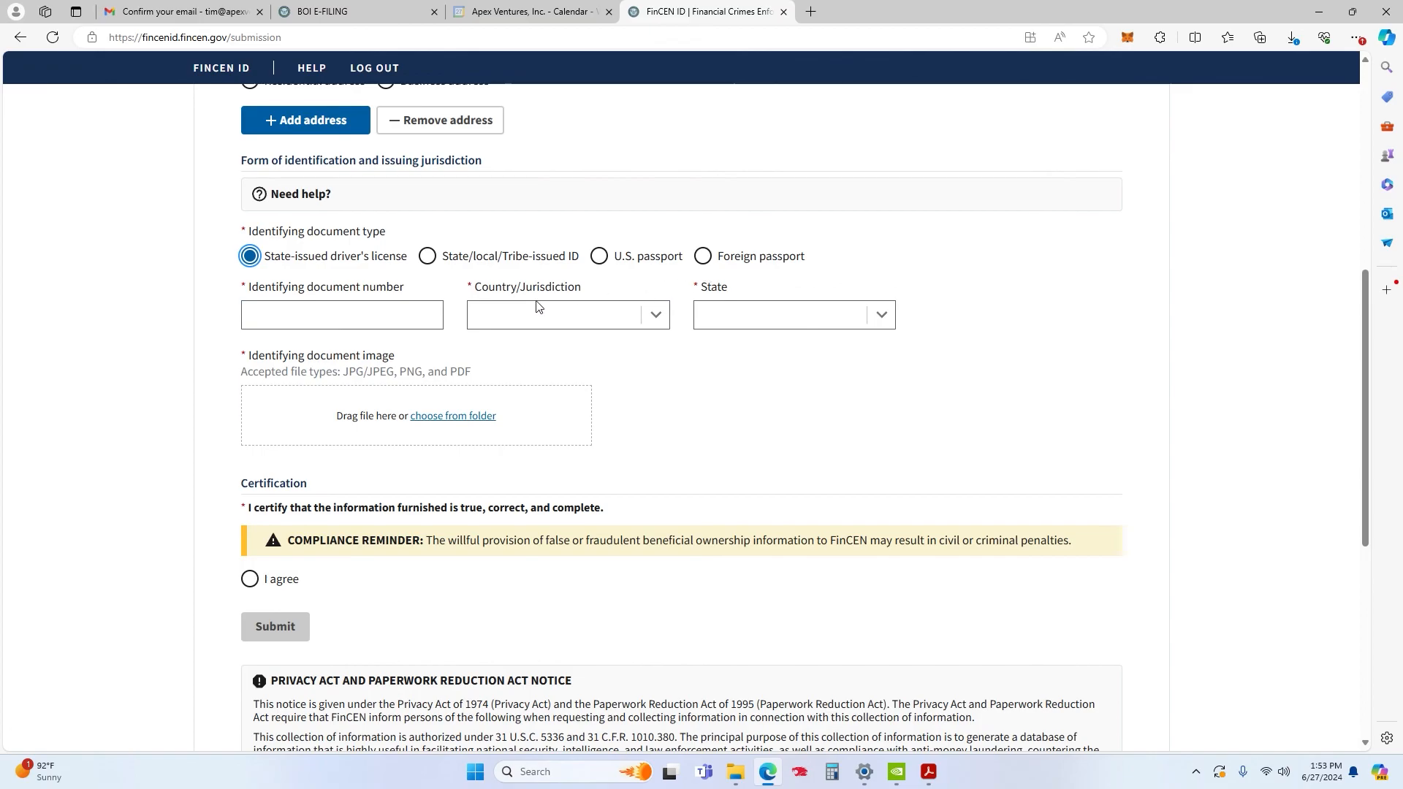
scroll(455, 483, "down", 1)
scroll(455, 484, "down", 2)
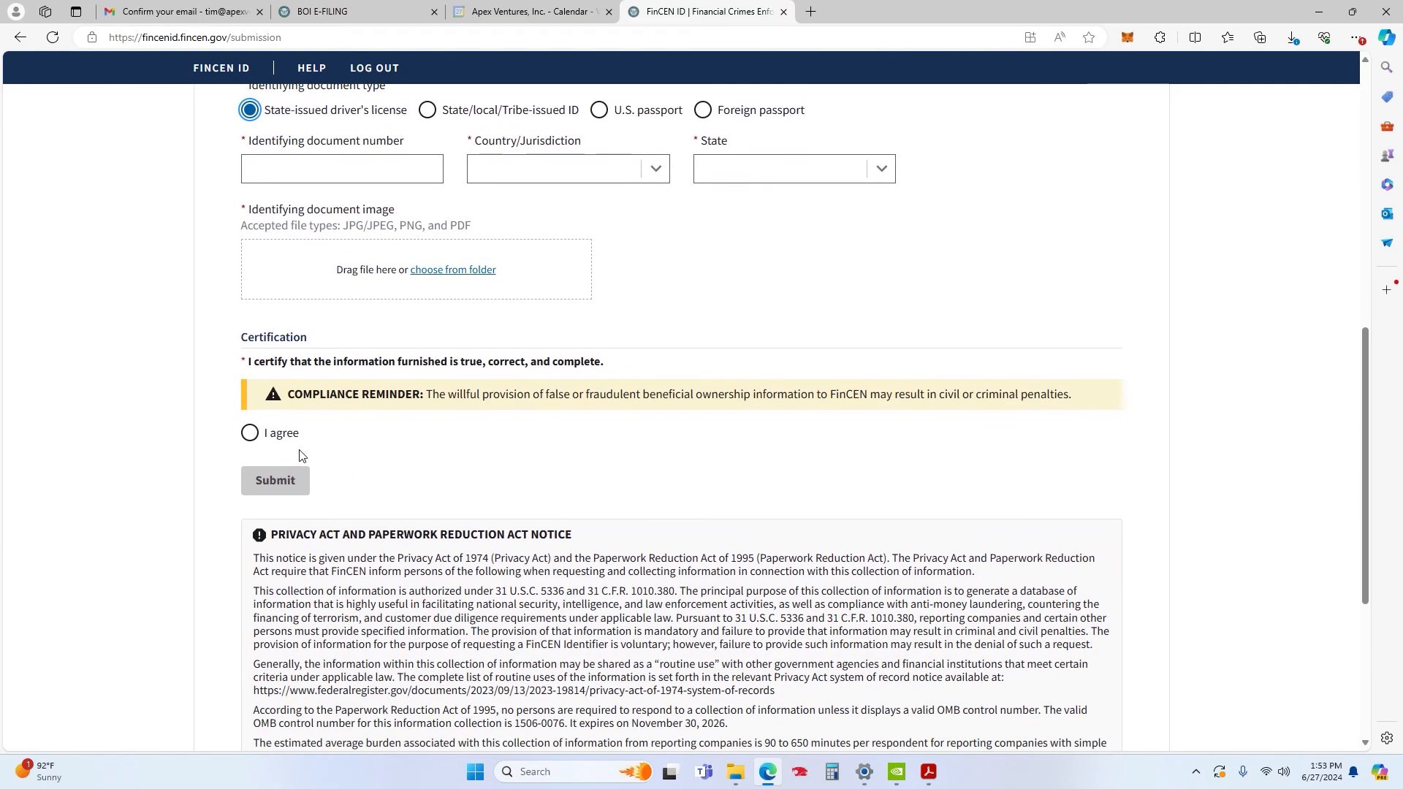
Step: Select 'I agree' on the FinCEN ID certification, then go back to the previous application page
left_click(248, 435)
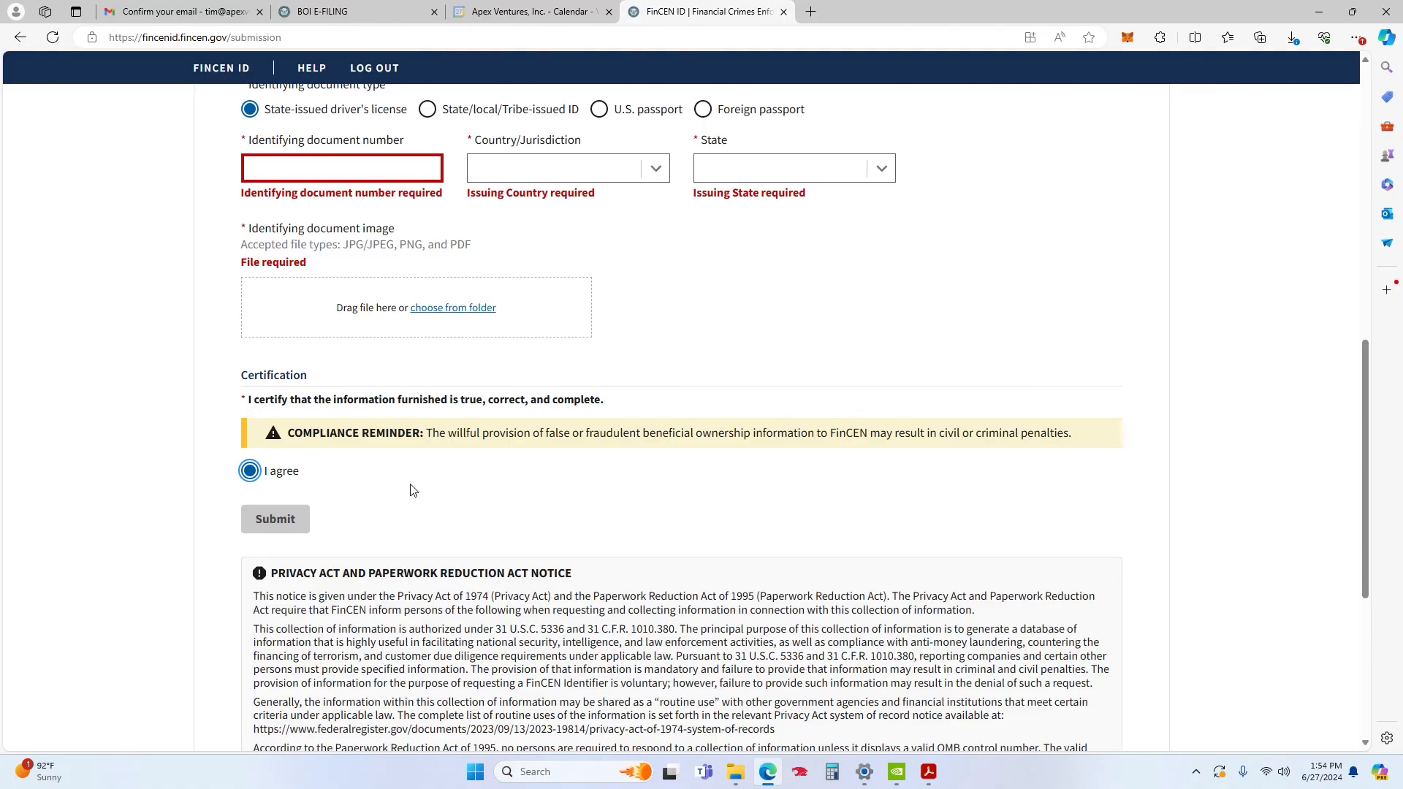
left_click(15, 43)
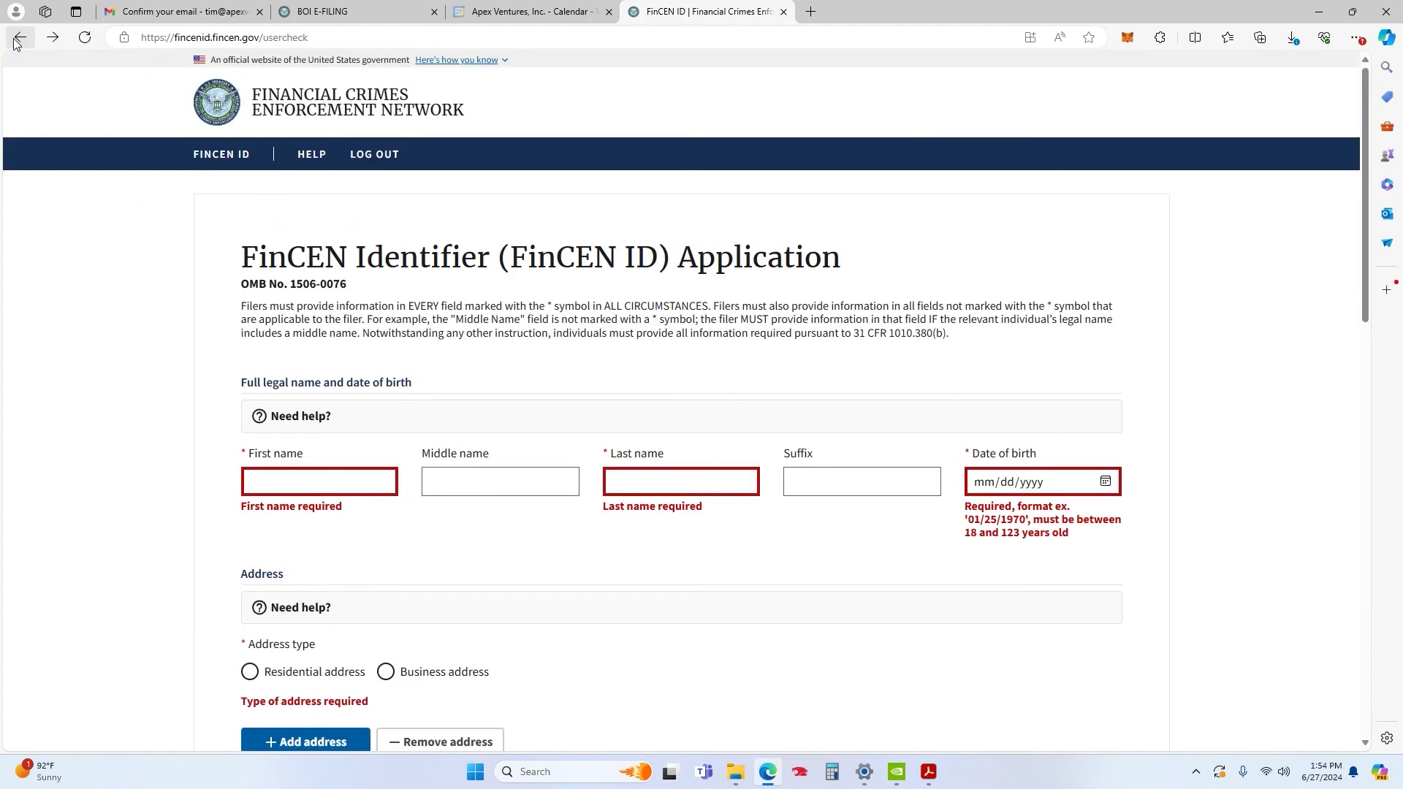